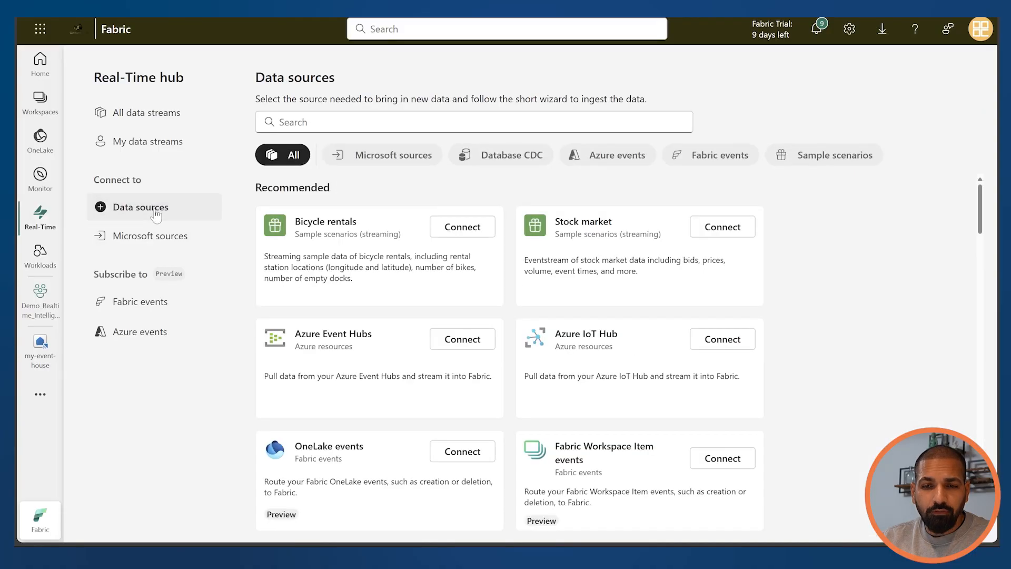
# Start connecting the Bicycle rentals sample scenario as a data source and name the source bikes
pyautogui.scroll(-5, 393, 393)
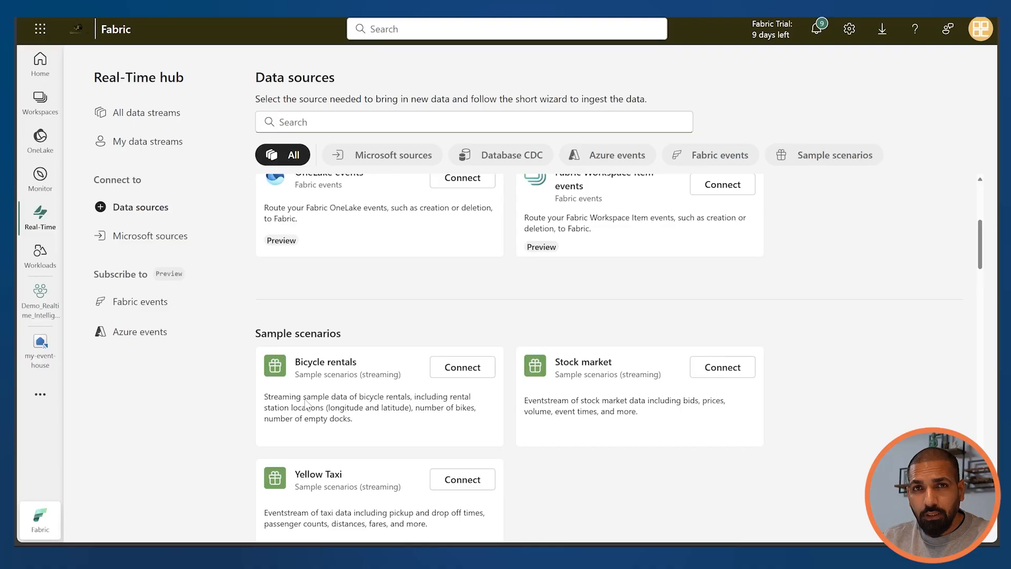
pyautogui.click(457, 369)
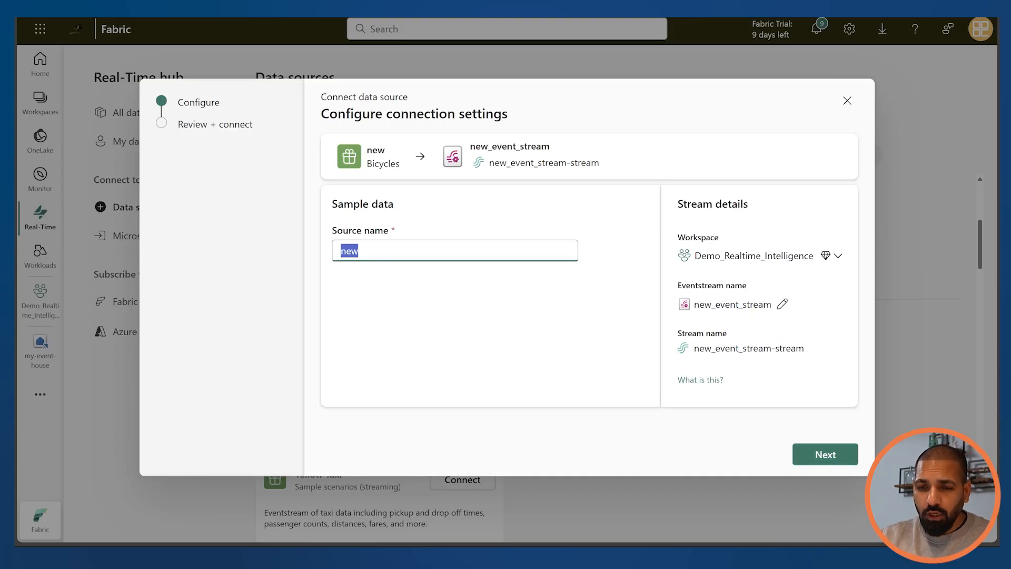
pyautogui.write('bikes')
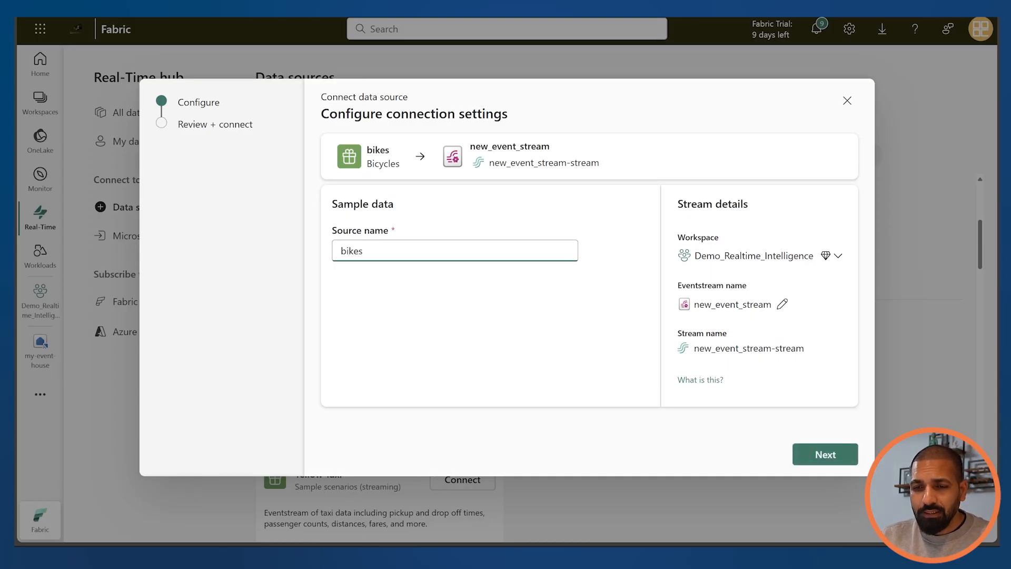
# Rename the eventstream for the new connection as bicylcle-data
pyautogui.click(782, 304)
pyautogui.moveTo(779, 305); pyautogui.dragTo(680, 312)
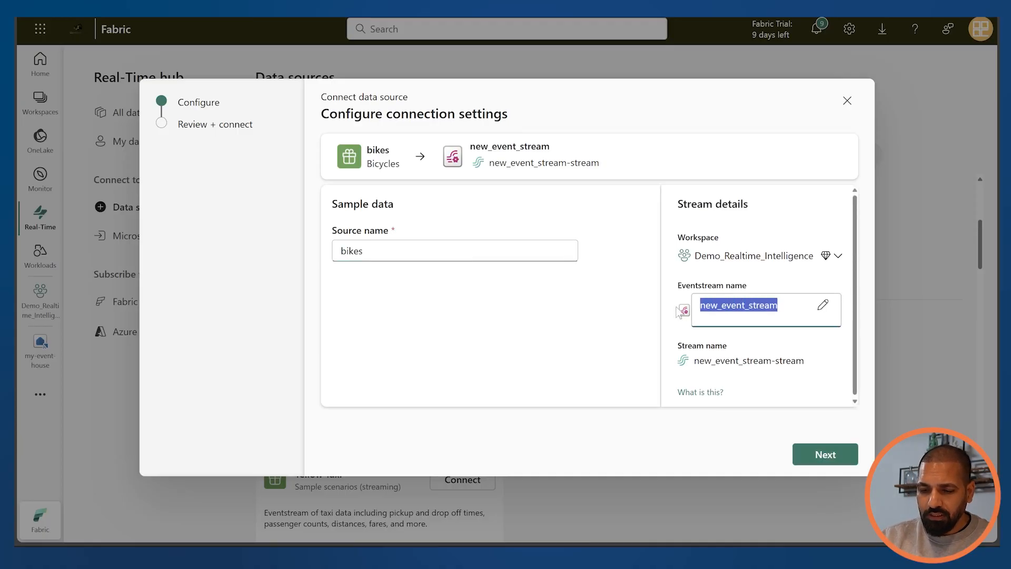
pyautogui.write('bicylcle-data')
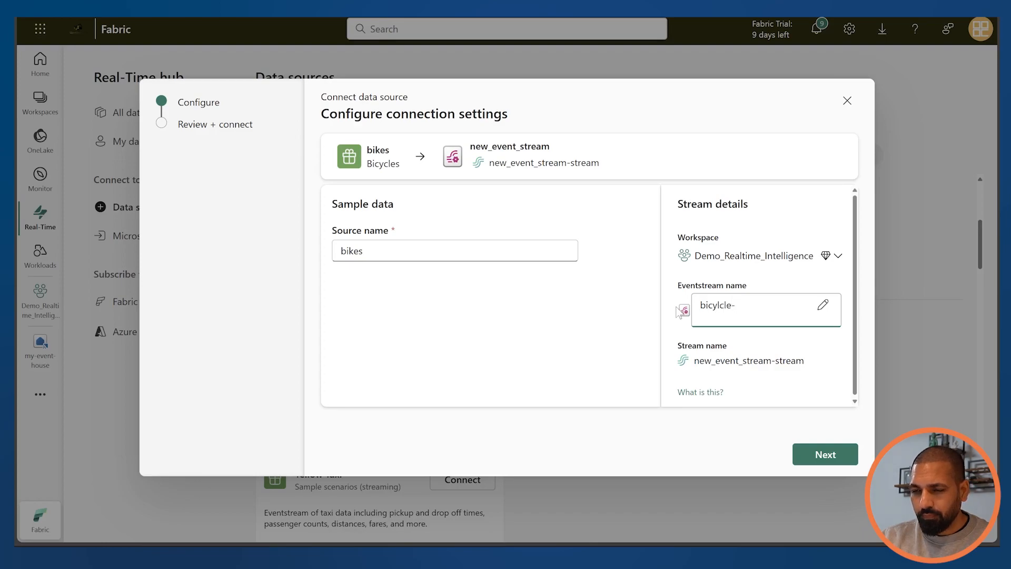
pyautogui.click(775, 376)
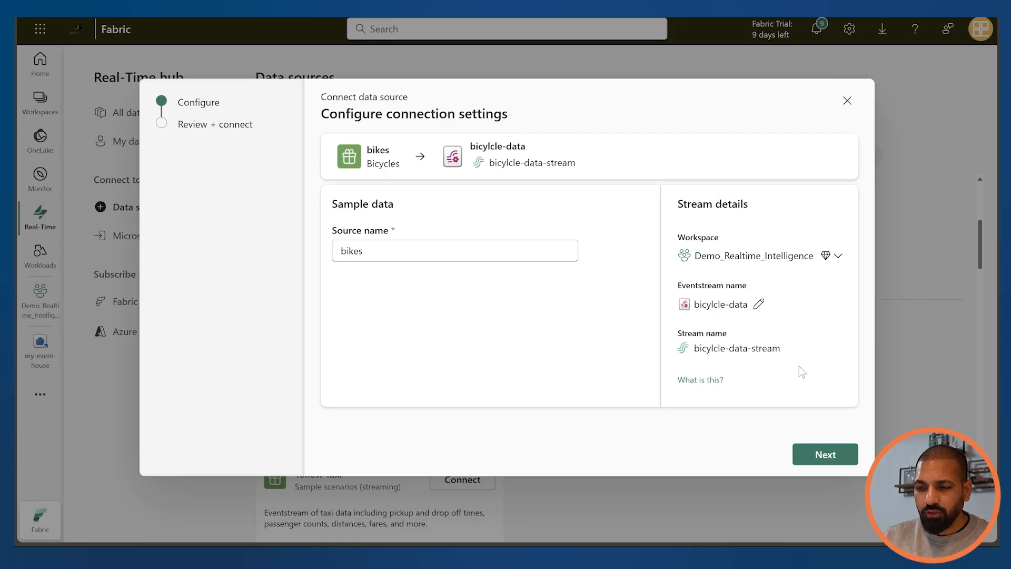
# Review the connection settings, connect the bikes source to the eventstream, and finish the setup
pyautogui.click(813, 456)
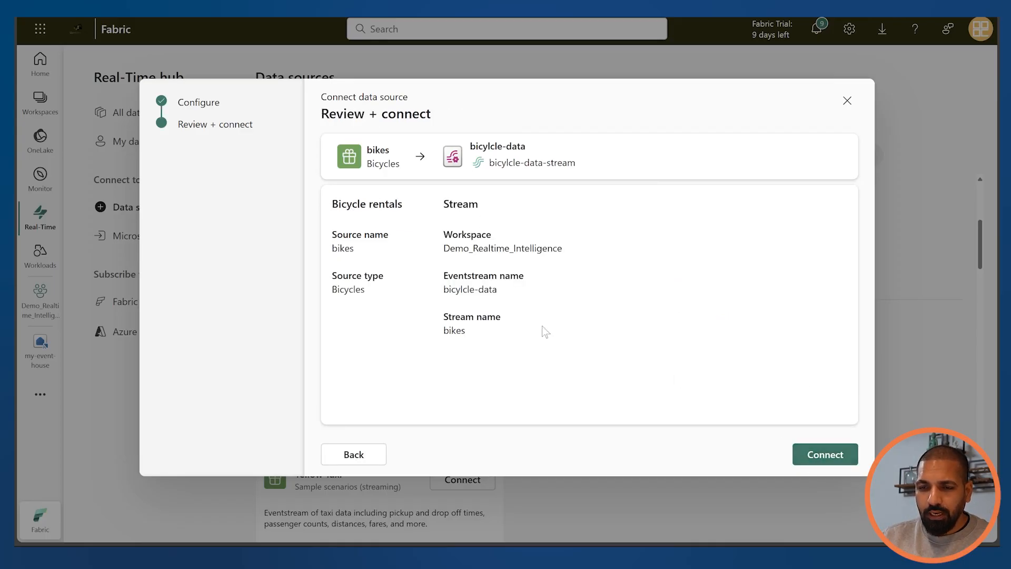
pyautogui.click(830, 454)
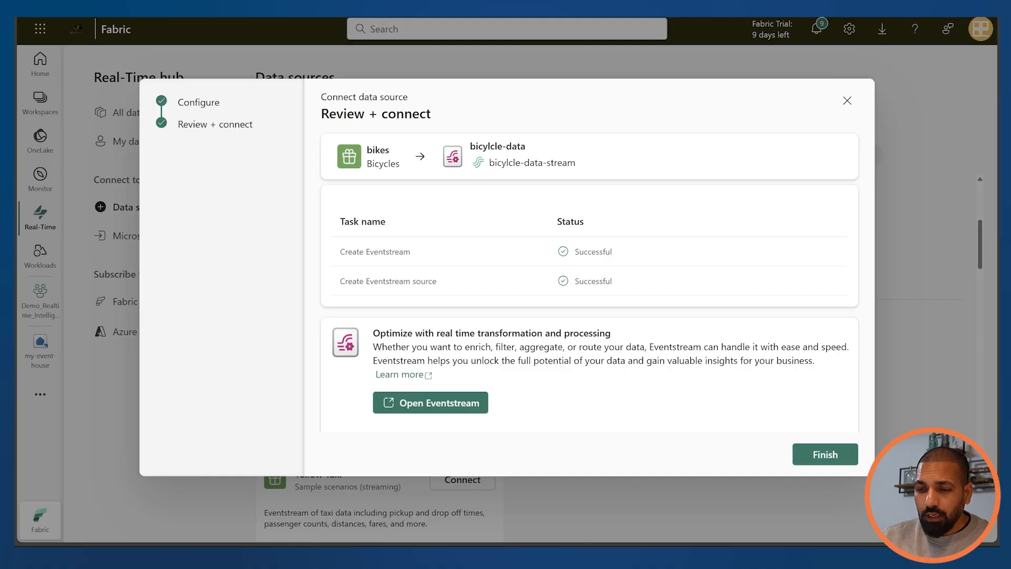
pyautogui.click(817, 456)
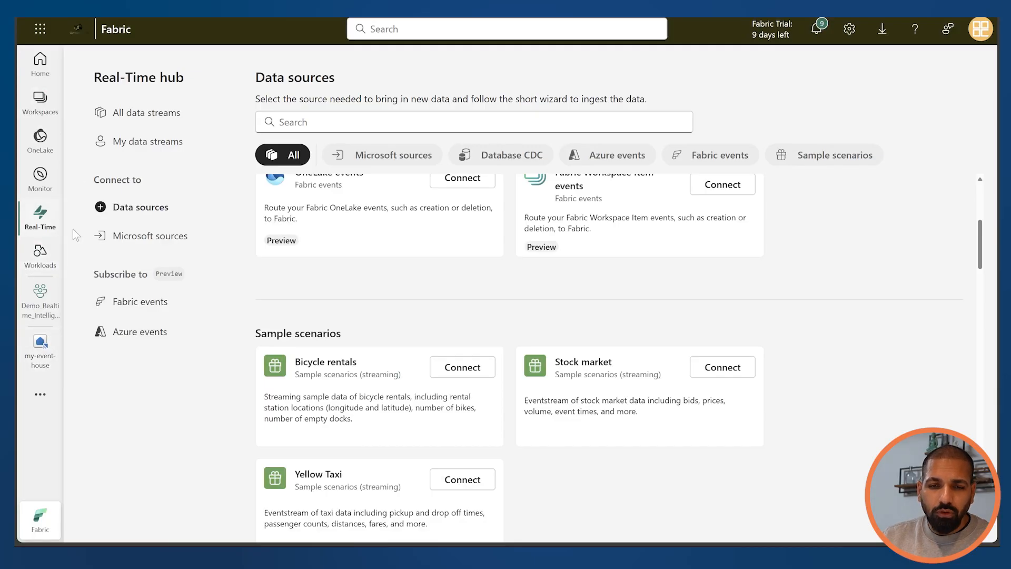
# Open the my-event-house KQL database from the Demo_Realtime_Intelligence workspace and start getting data from an existing eventstream
pyautogui.click(37, 297)
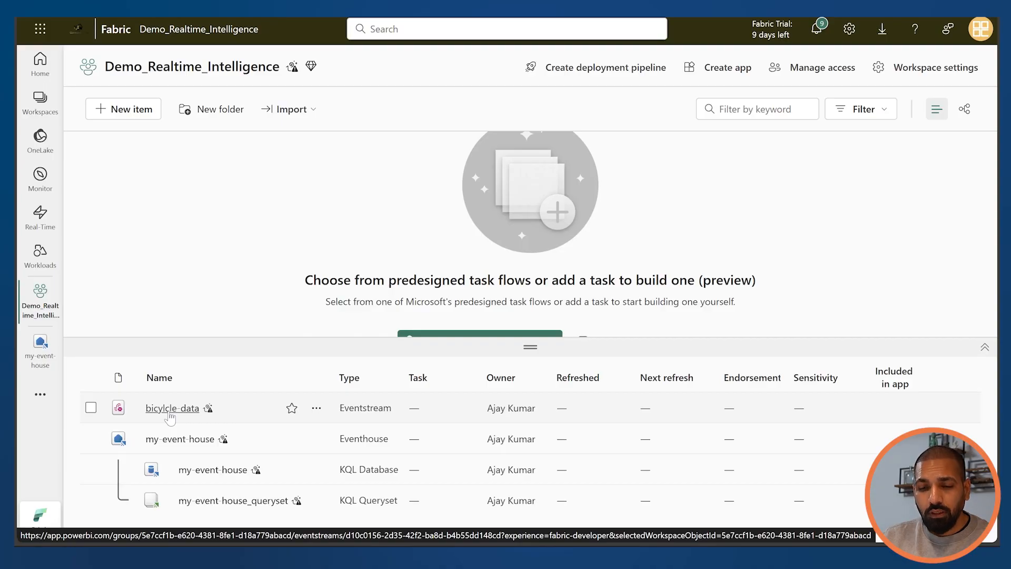
pyautogui.click(206, 471)
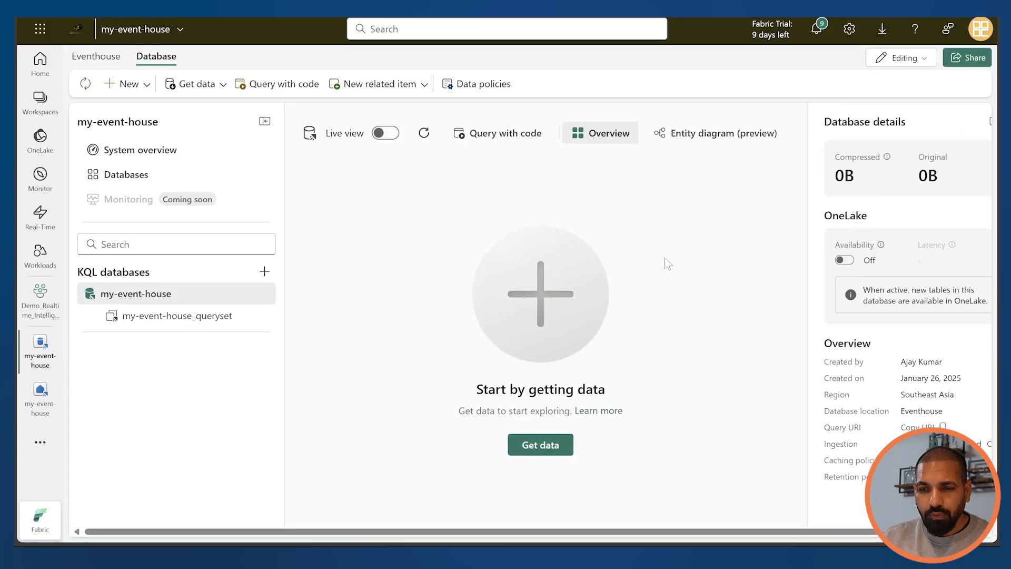
pyautogui.click(204, 94)
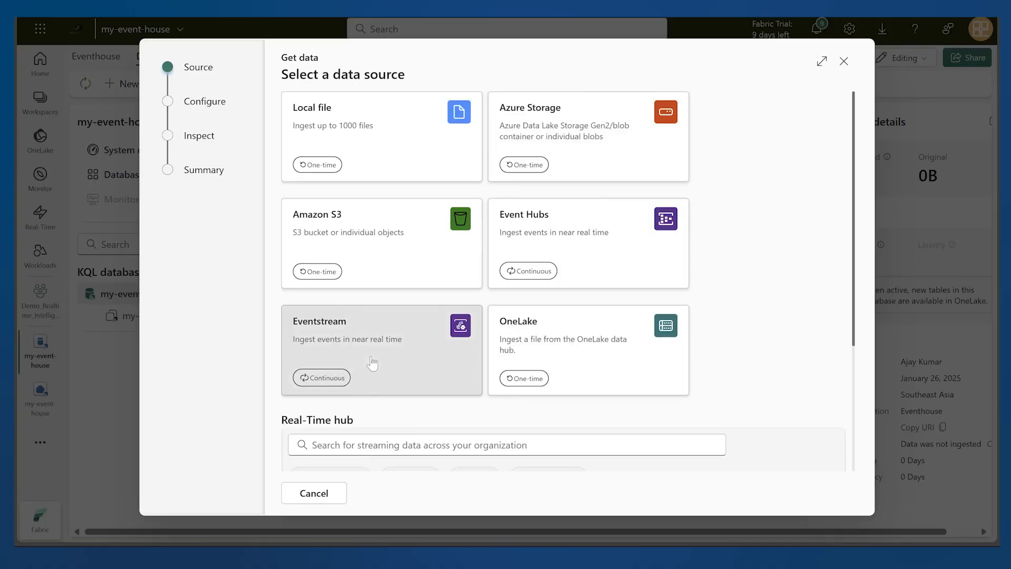
pyautogui.click(372, 365)
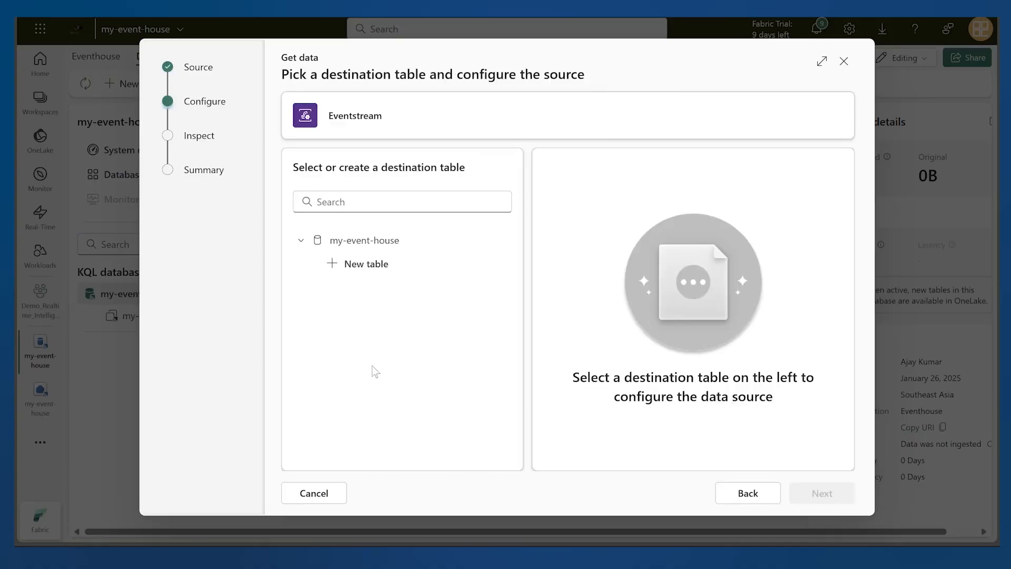
# Create a new destination table called bikes in the my-event-house database
pyautogui.click(370, 264)
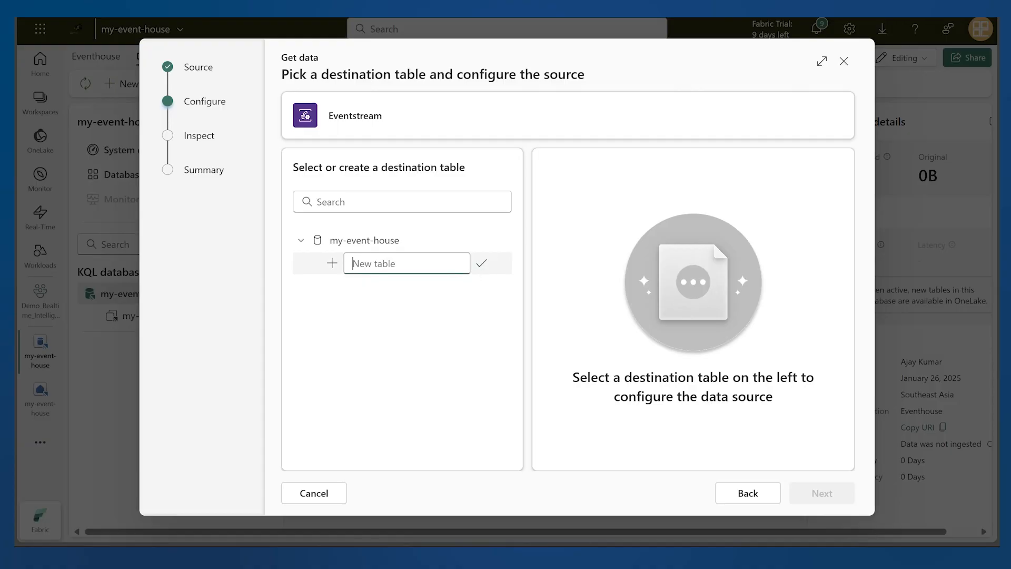
pyautogui.write('bikes-')
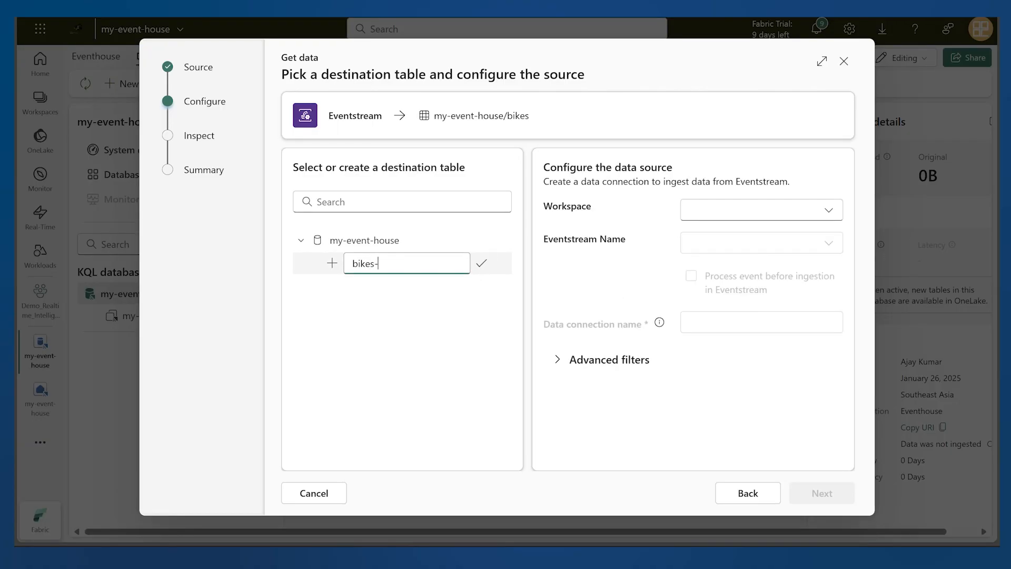
pyautogui.click(436, 356)
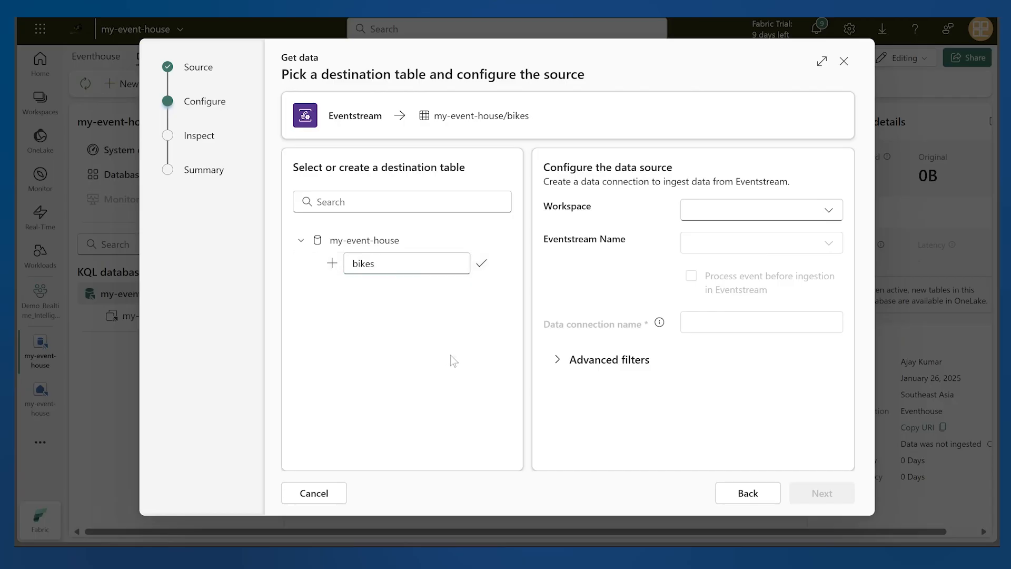
# Configure the data source with workspace Demo_Realtime_Intelligence and eventstream bicylcle-data, check the advanced filters, and proceed to data inspection
pyautogui.click(690, 209)
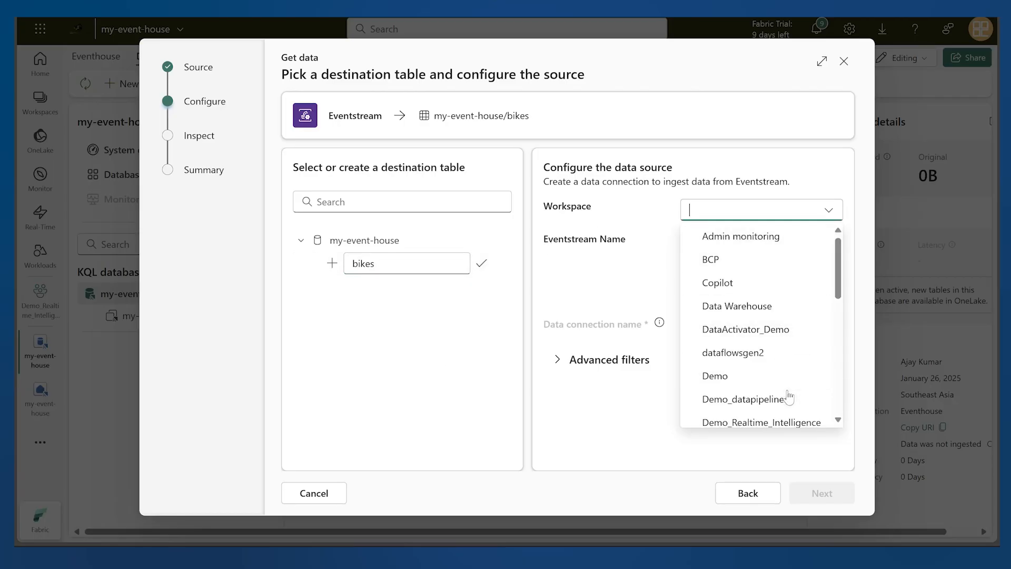
pyautogui.click(777, 421)
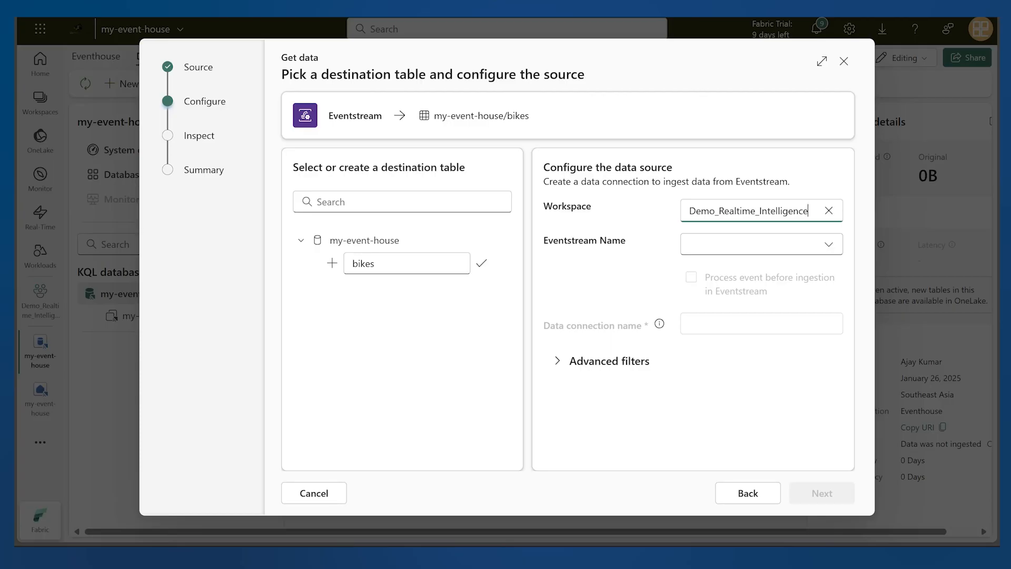
pyautogui.click(758, 243)
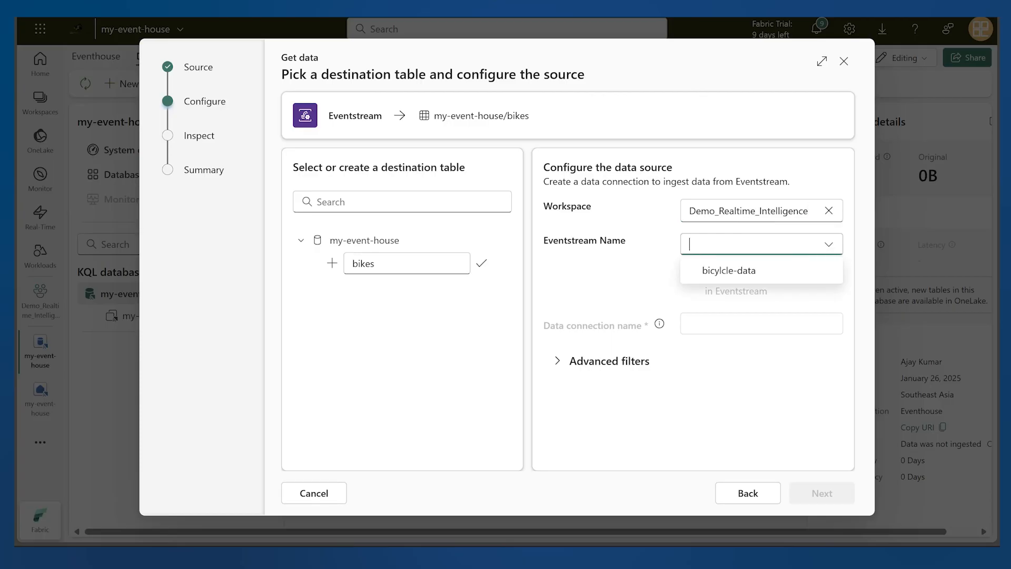
pyautogui.click(772, 274)
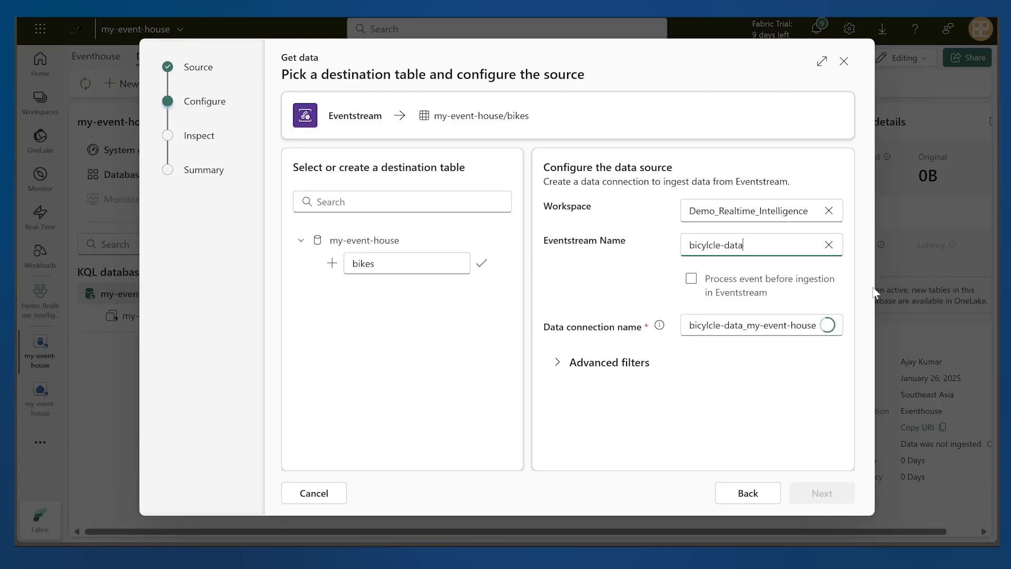
pyautogui.click(589, 365)
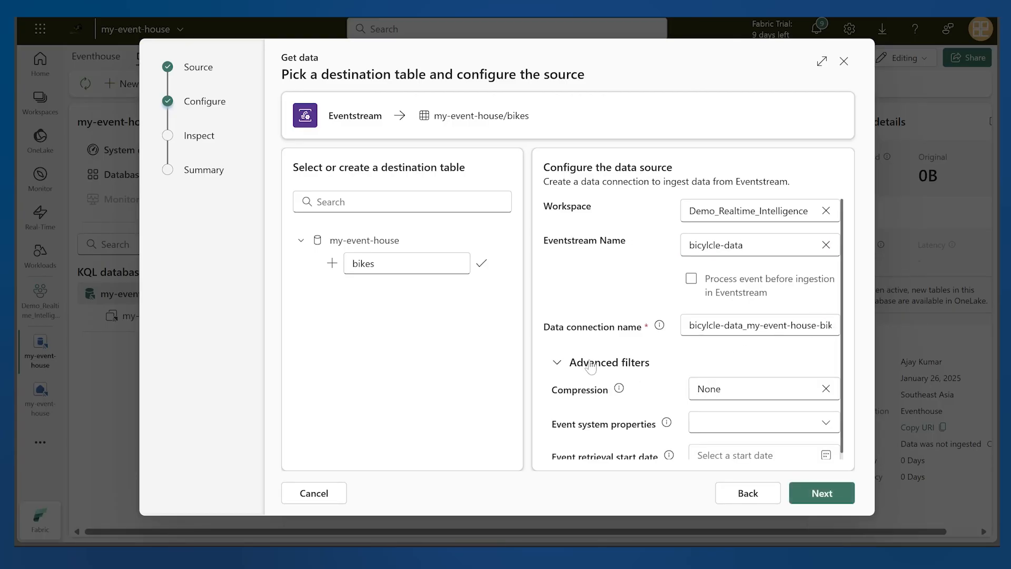
pyautogui.click(589, 365)
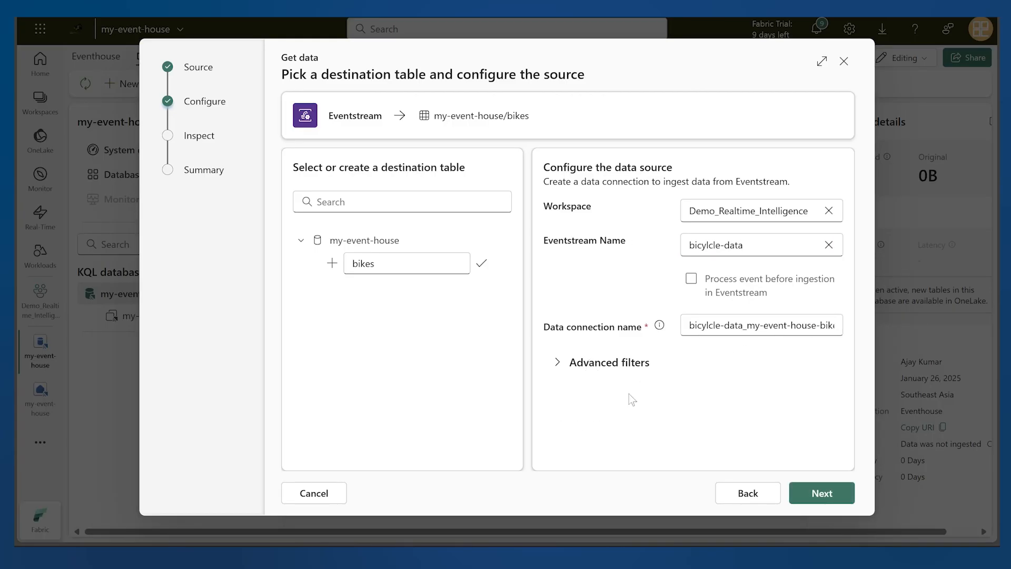
pyautogui.click(834, 495)
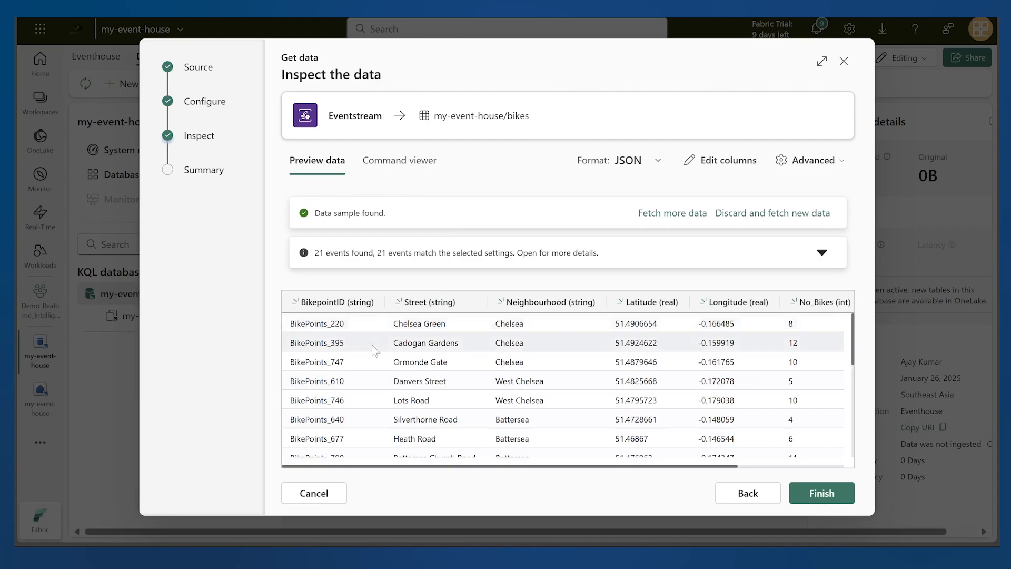
# Inspect the remaining columns of the previewed bike data, then finish the ingestion setup and close the summary
pyautogui.hscroll(3, 755, 360)
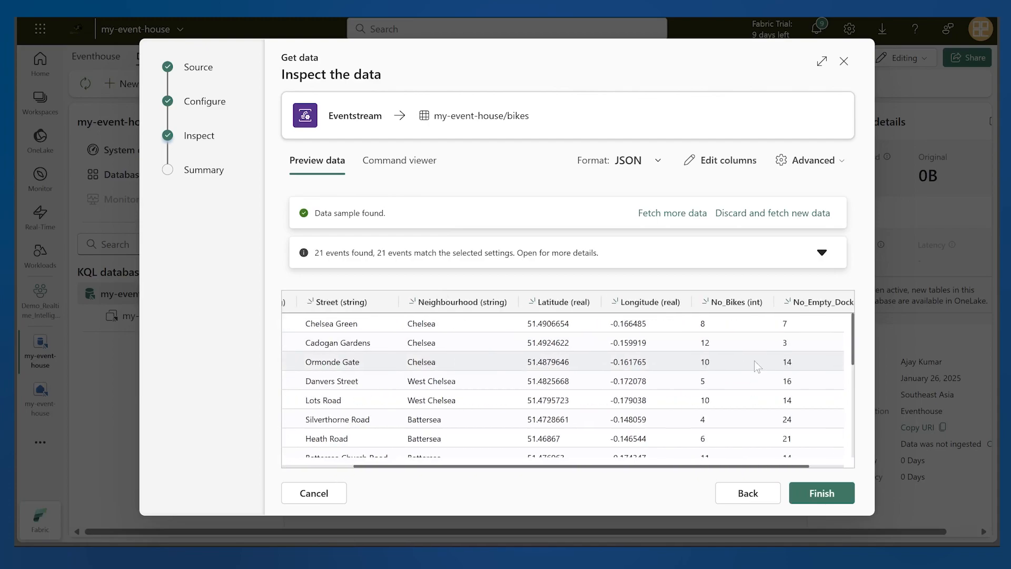
pyautogui.hscroll(2, 755, 360)
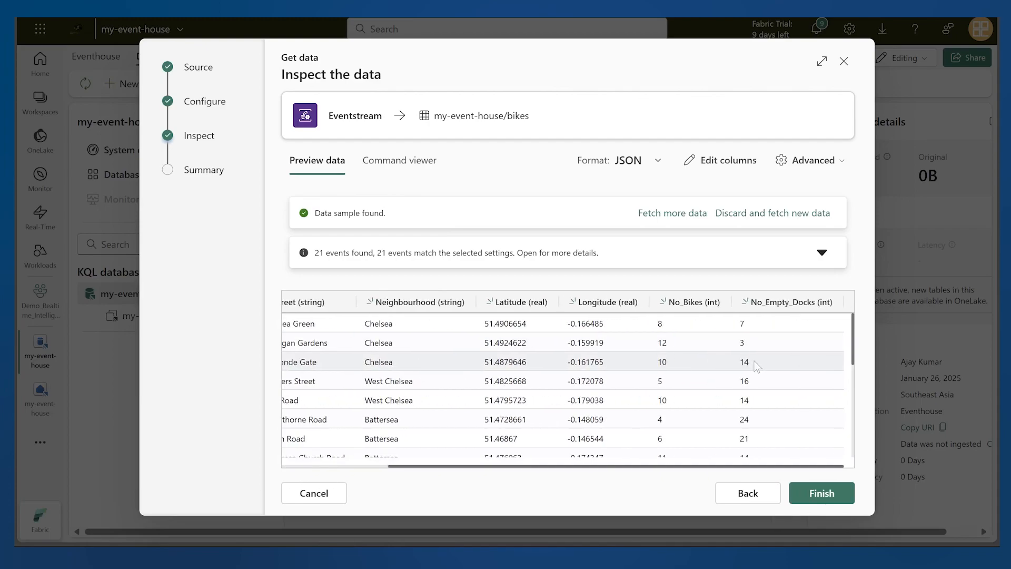
pyautogui.click(816, 495)
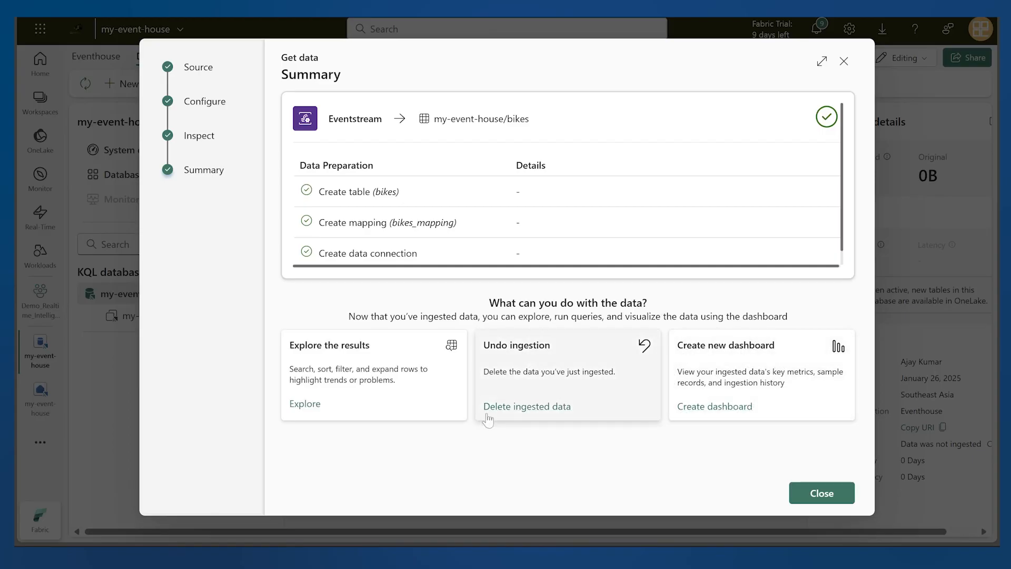
pyautogui.click(821, 494)
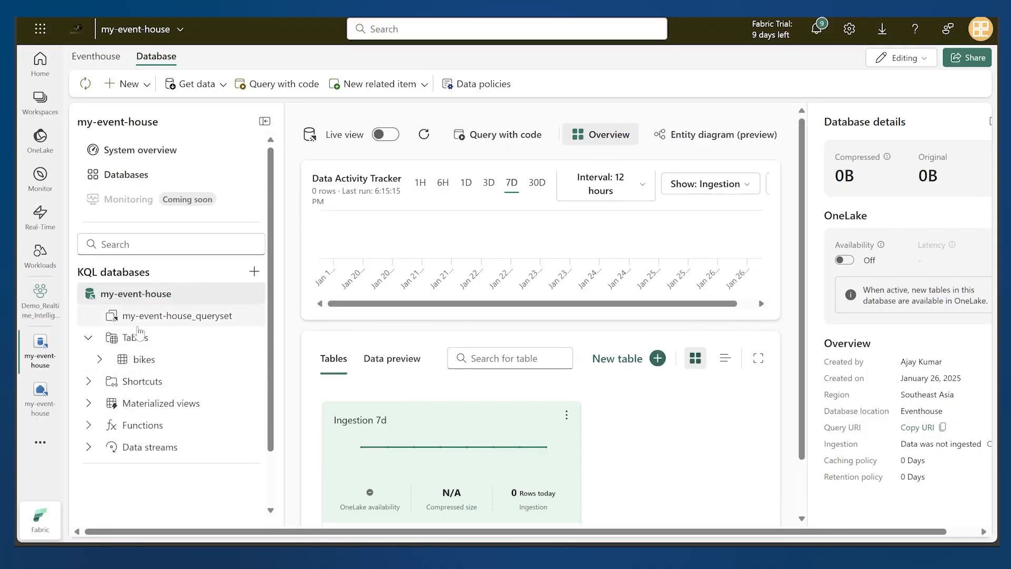
# Expand and open the bikes table, then query it with code to show any 100 records
pyautogui.click(99, 360)
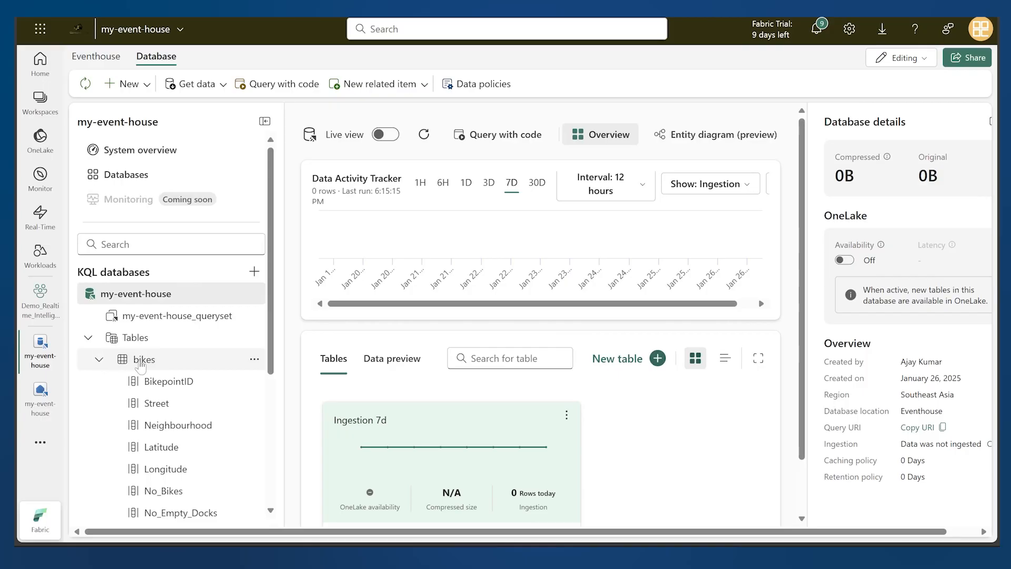
pyautogui.click(140, 362)
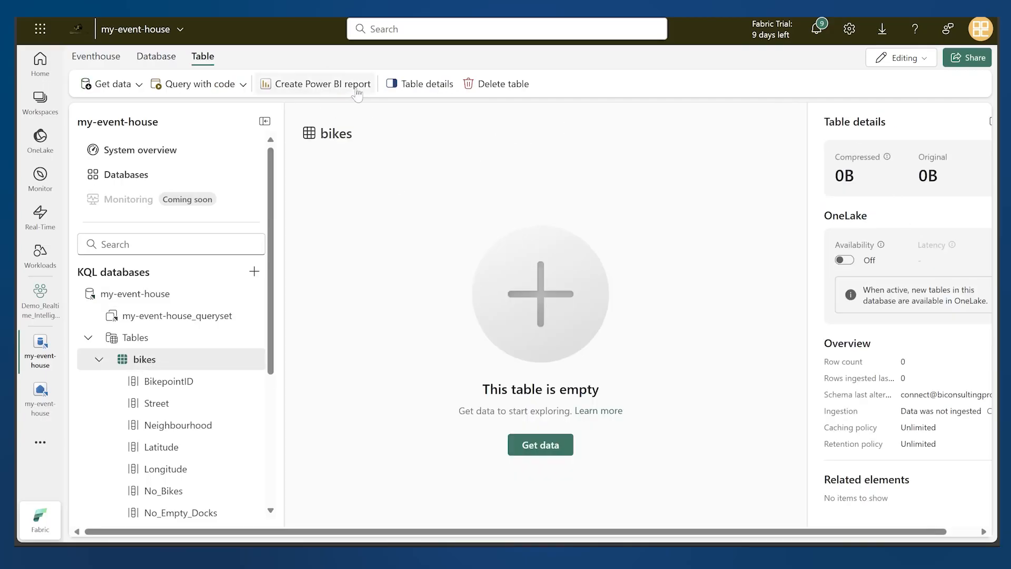
pyautogui.click(225, 92)
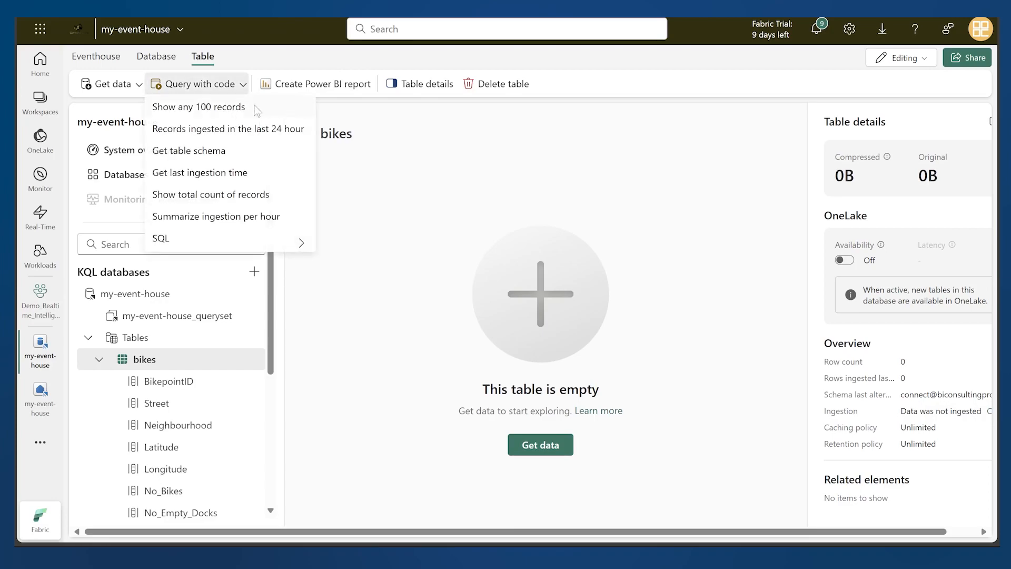
pyautogui.click(236, 110)
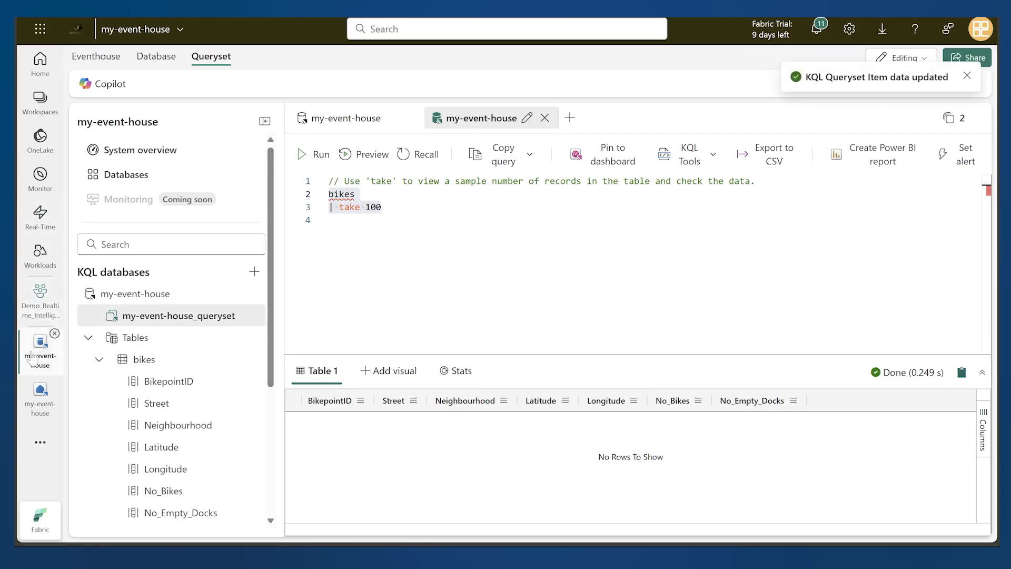
# Open the bicylcle-data eventstream from the Demo_Realtime_Intelligence workspace and preview the data at its eventhouse destination
pyautogui.click(35, 403)
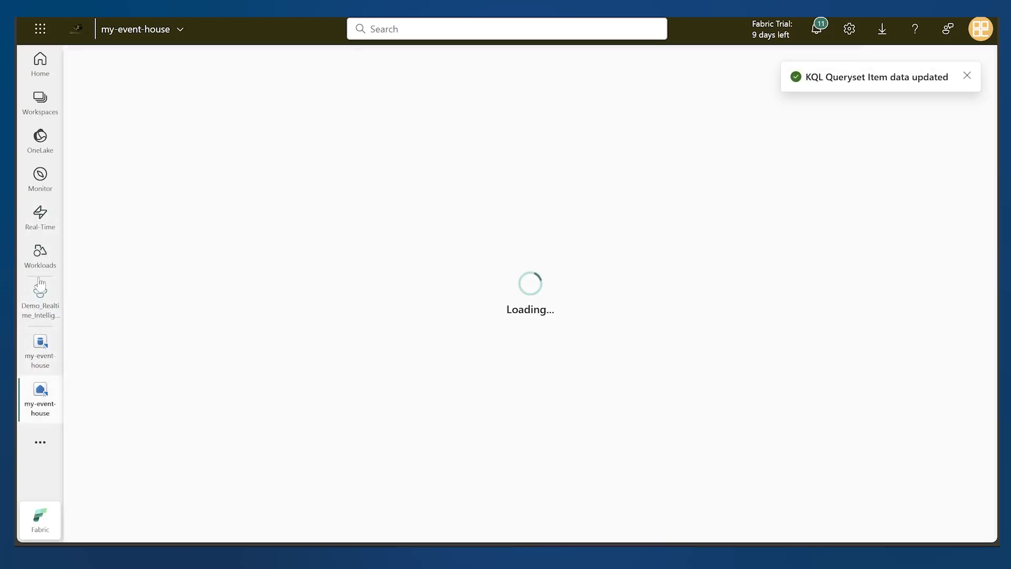
pyautogui.click(40, 311)
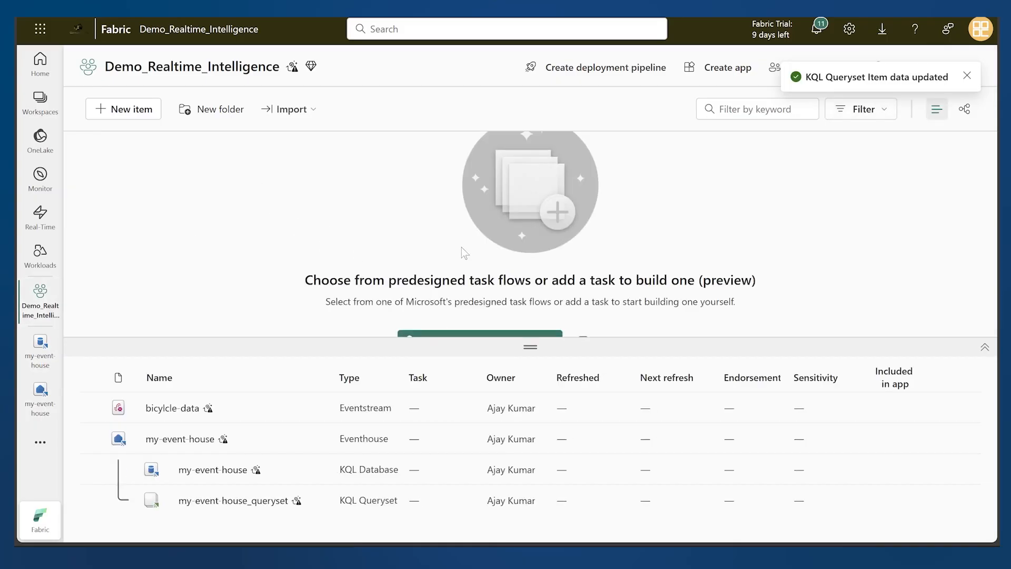
pyautogui.click(178, 412)
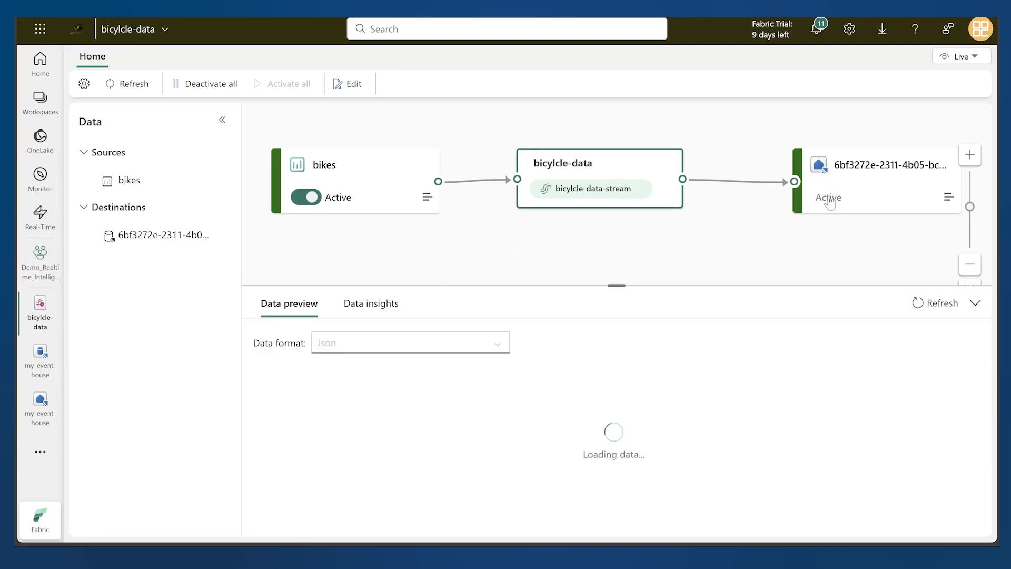
pyautogui.click(854, 192)
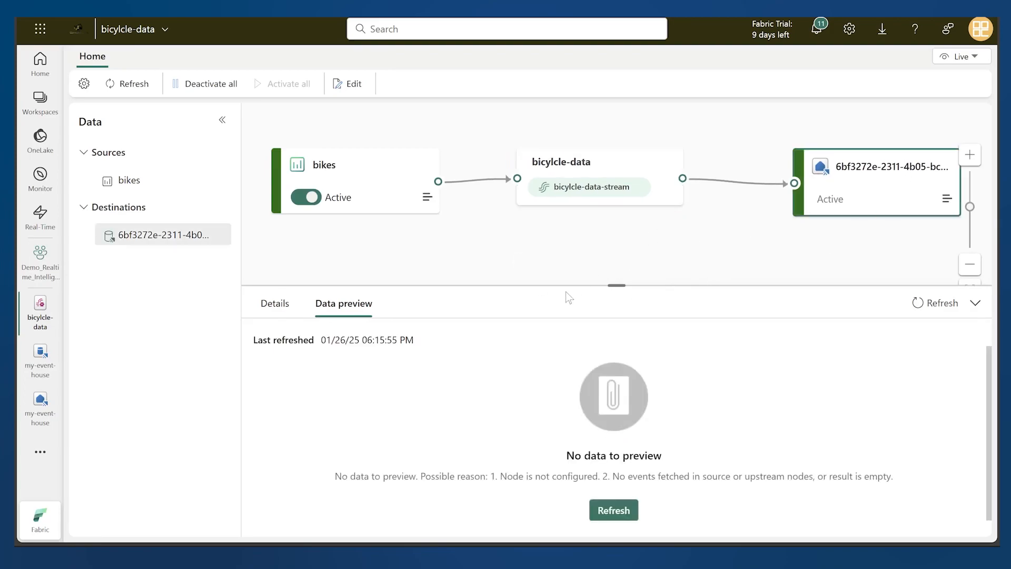
# In the eventstream's edit mode, add a new Eventhouse destination and delete the existing eventhouse destination
pyautogui.moveTo(620, 289); pyautogui.dragTo(621, 331)
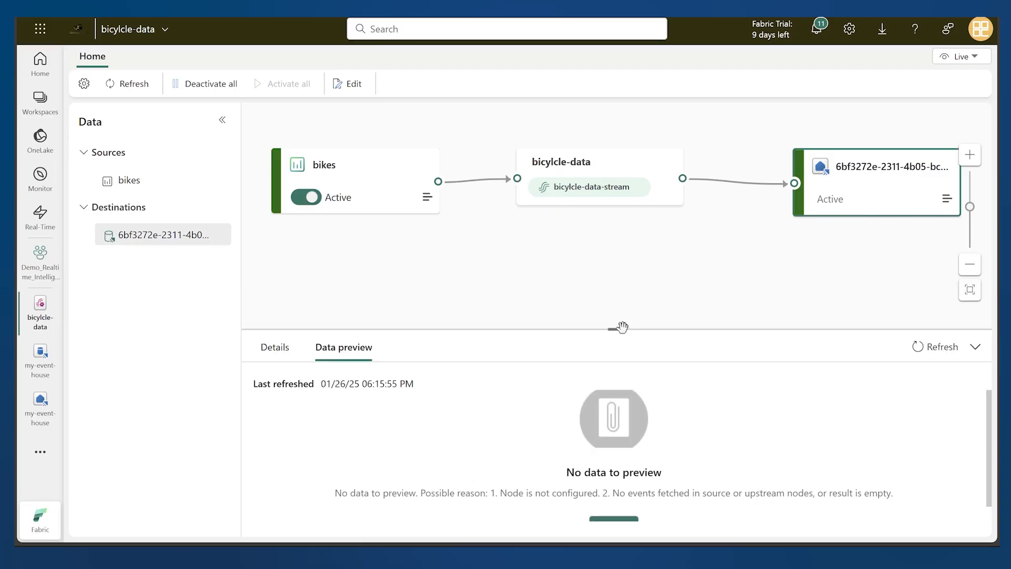
pyautogui.click(618, 161)
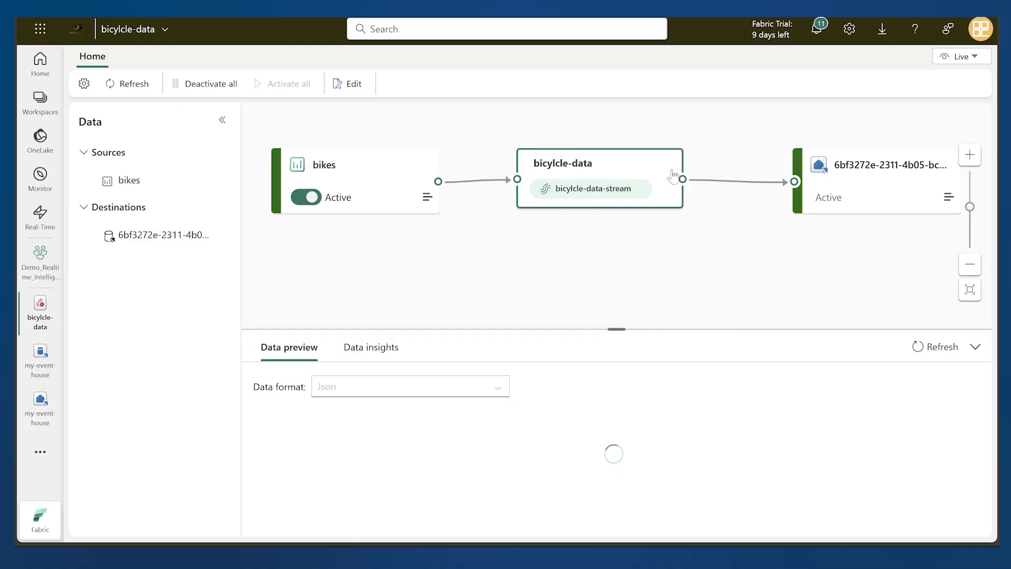
pyautogui.click(345, 83)
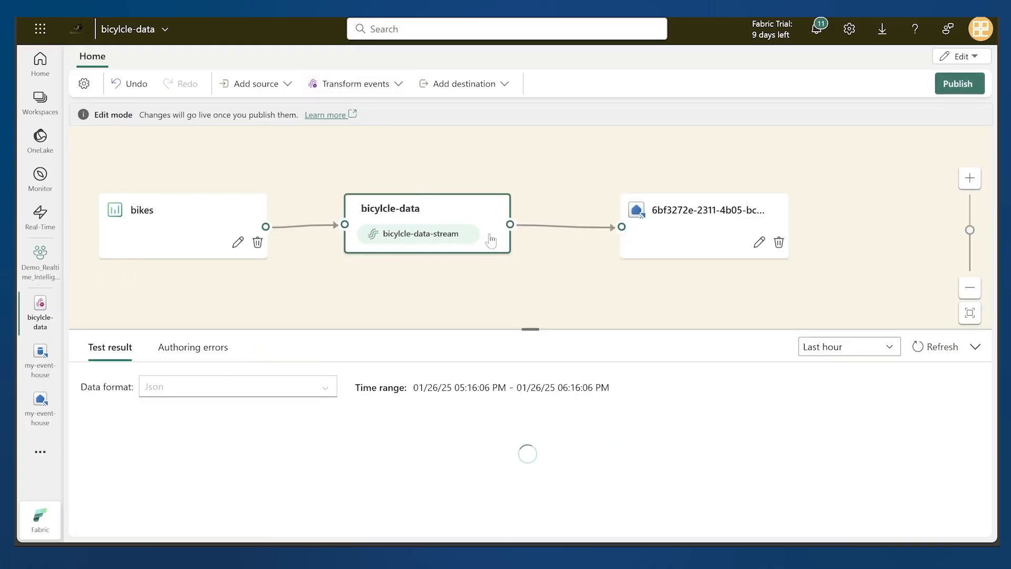
pyautogui.click(482, 89)
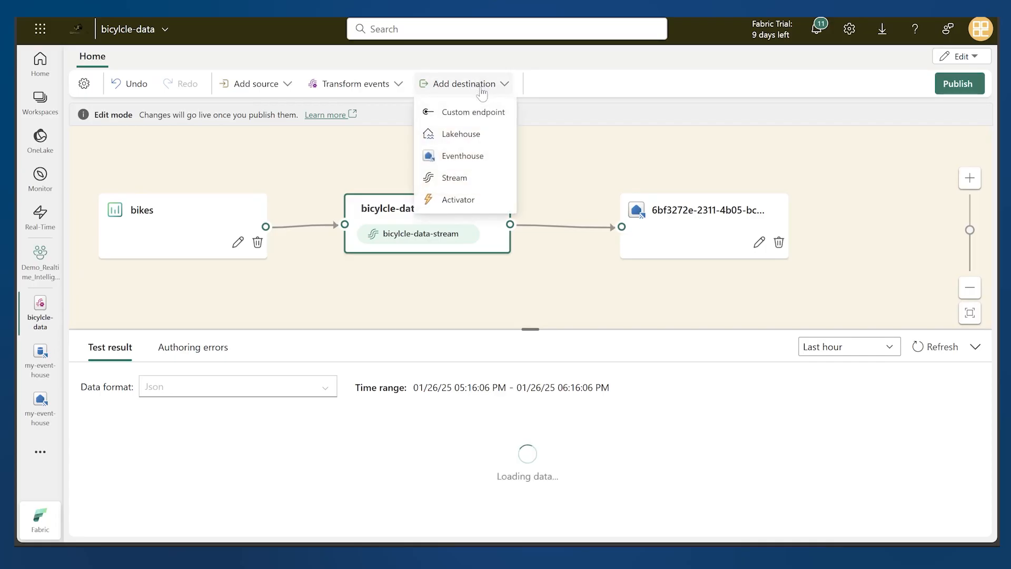
pyautogui.click(462, 156)
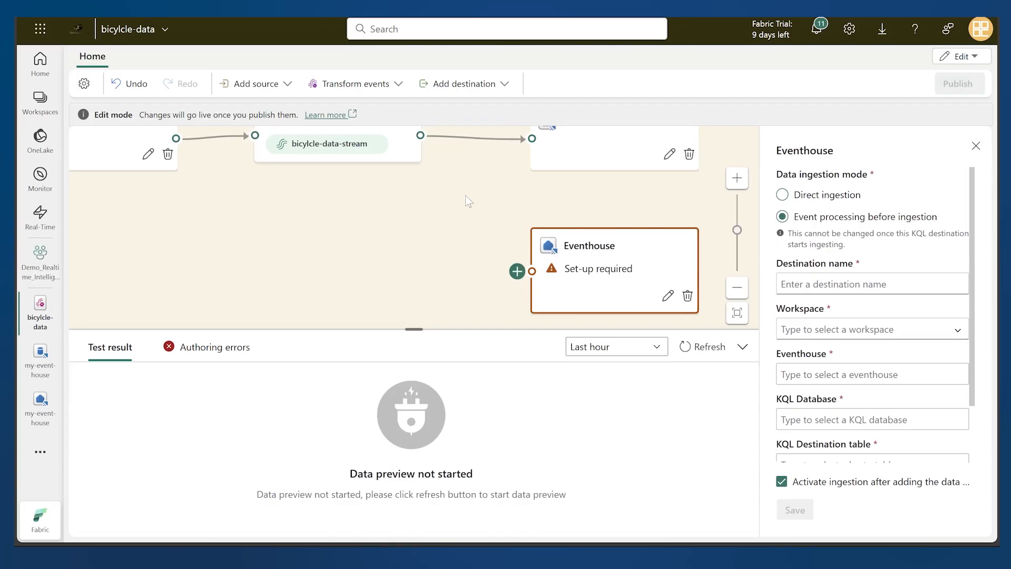
pyautogui.click(689, 155)
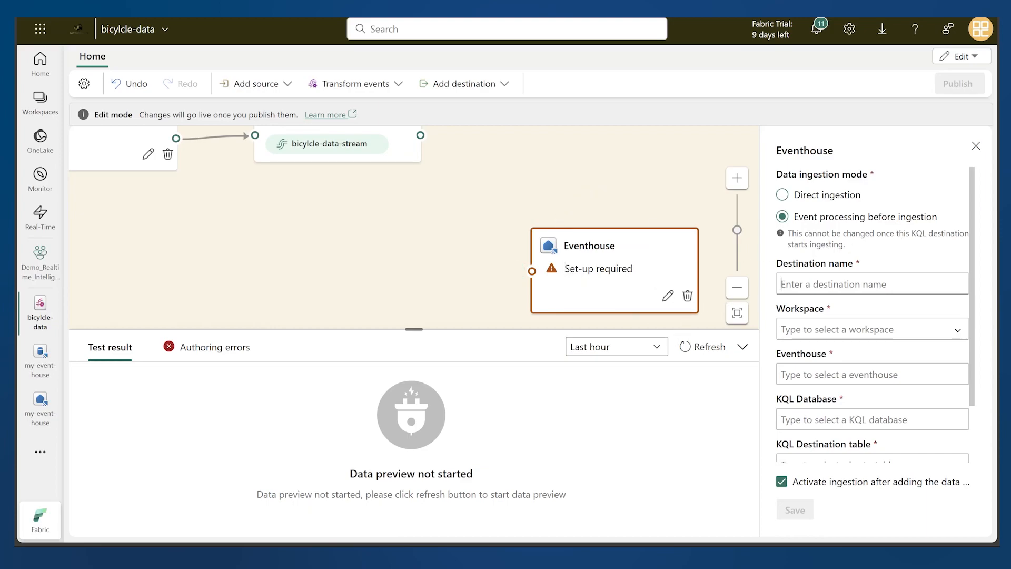
# Name the new destination my-event-house and assign it workspace Demo_Realtime_Intelligence, eventhouse my-event-house and KQL database my-event-house
pyautogui.write('m')
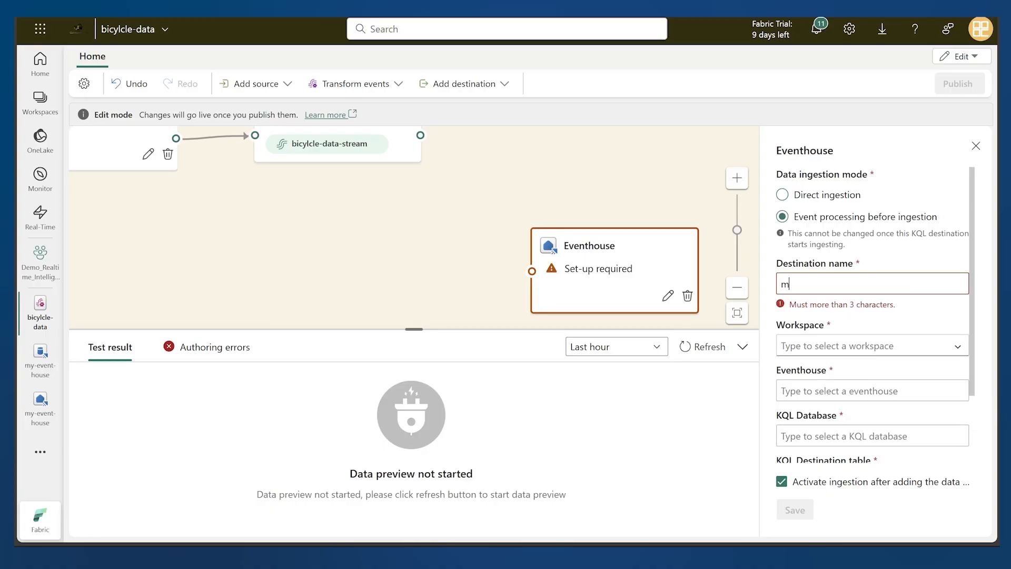
pyautogui.write('y-event-house')
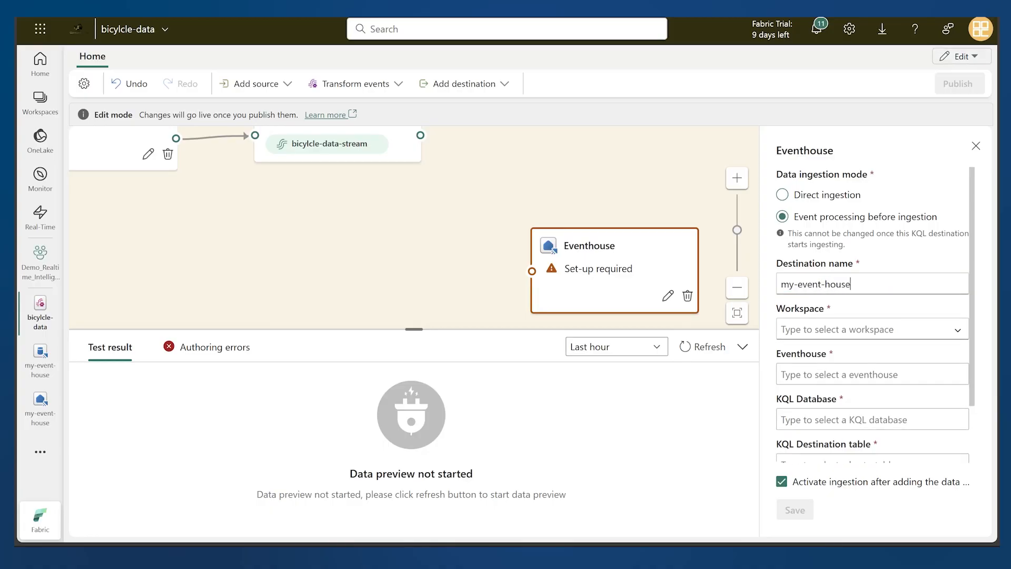
pyautogui.click(843, 329)
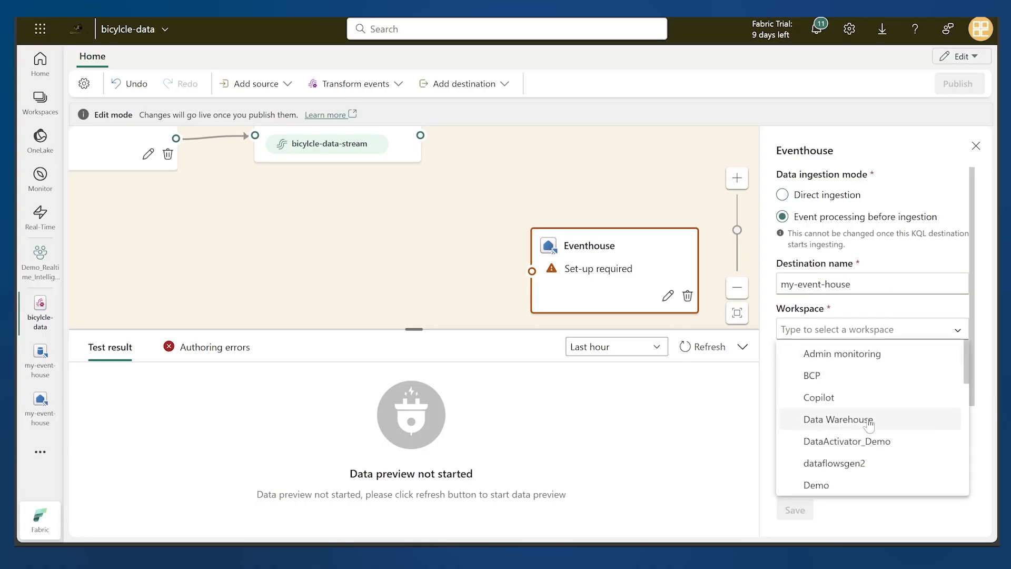
pyautogui.write('de')
pyautogui.click(872, 419)
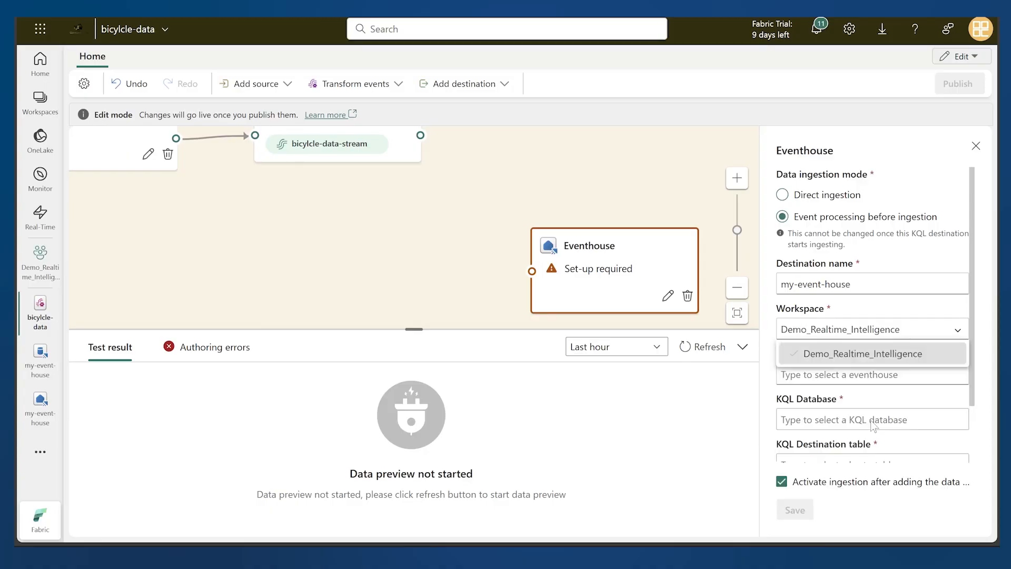
pyautogui.click(864, 375)
pyautogui.click(857, 399)
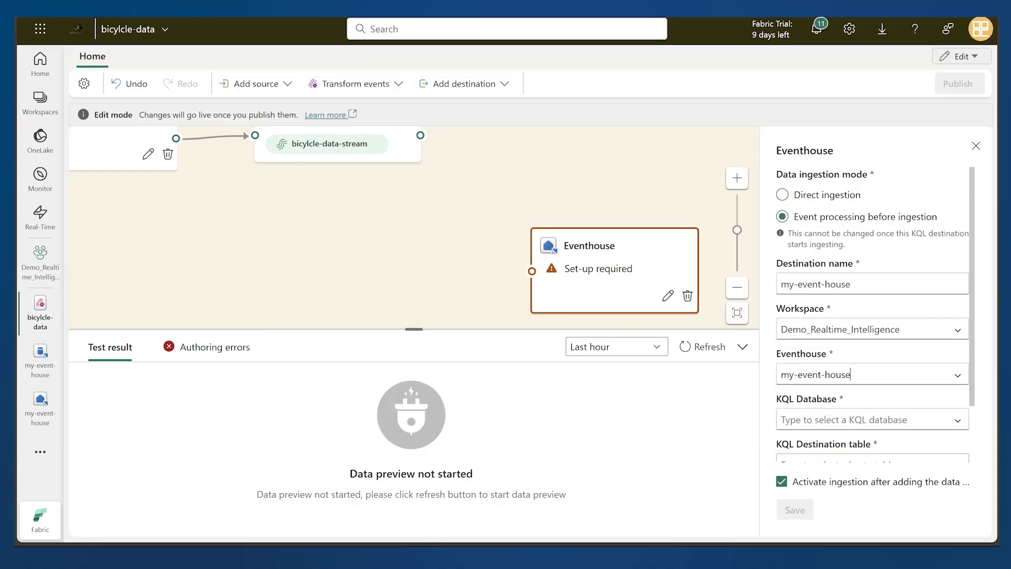
pyautogui.click(864, 419)
pyautogui.click(892, 442)
# Create a new KQL destination table named bikes-table, and save the Eventhouse destination with the bicylcle-data stream connected to it
pyautogui.scroll(-2, 906, 382)
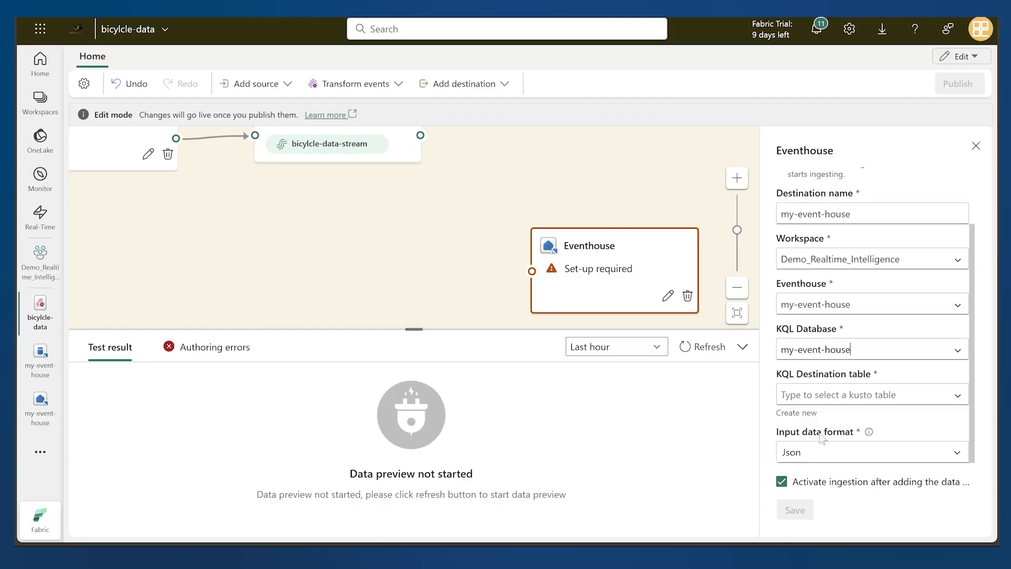
pyautogui.click(797, 412)
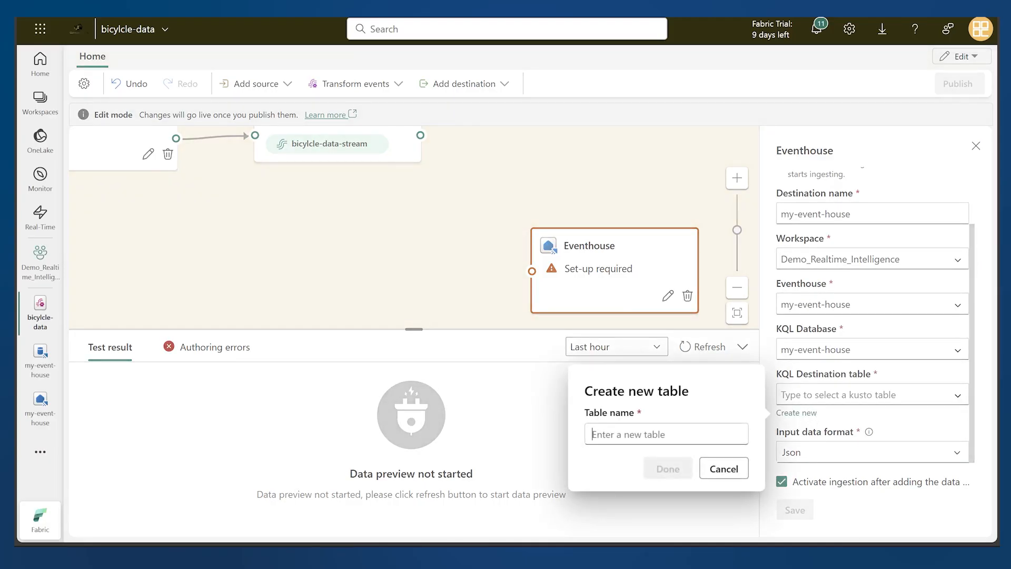
pyautogui.write('bikes-table')
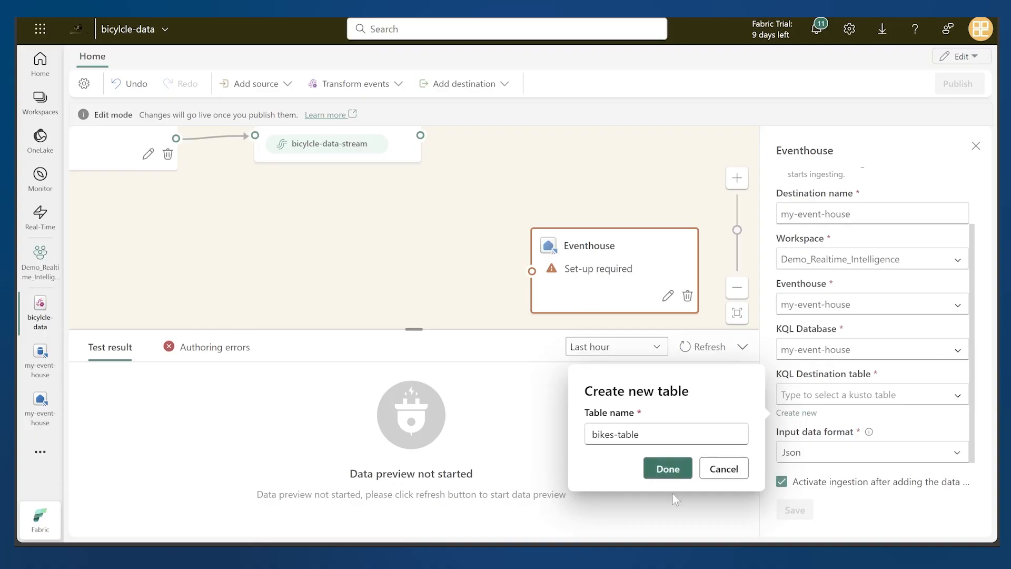
pyautogui.click(668, 468)
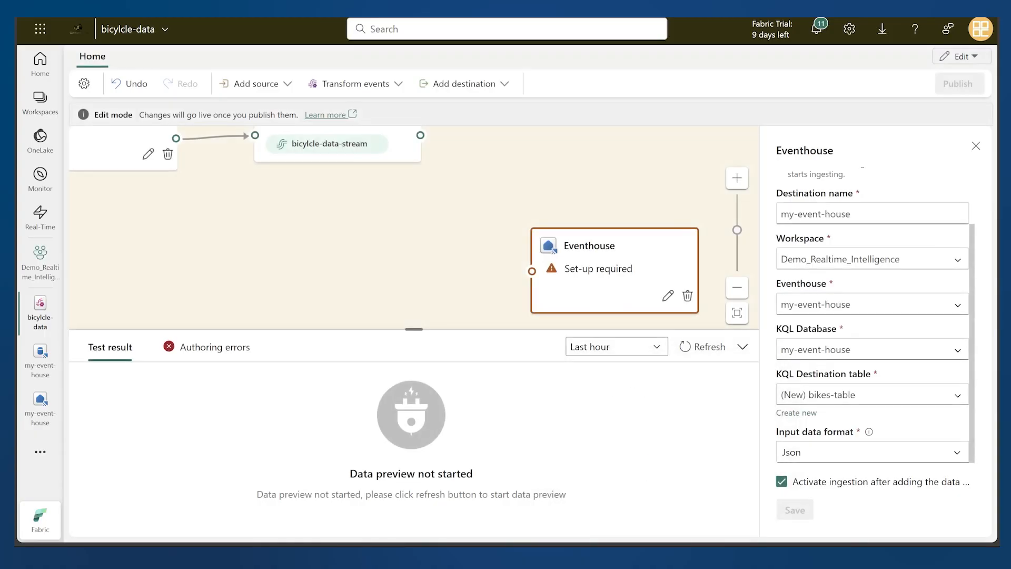
pyautogui.click(796, 511)
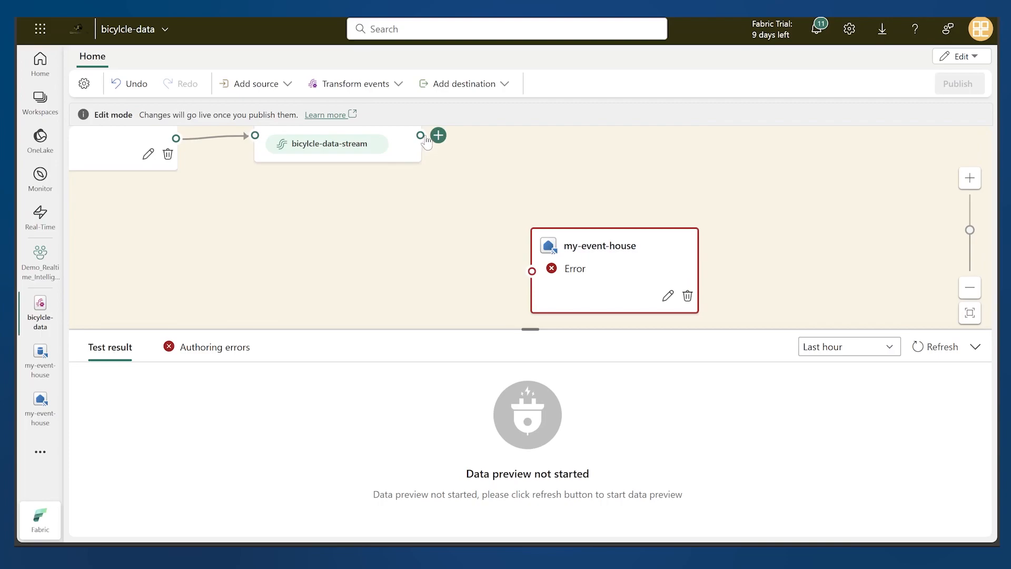
pyautogui.moveTo(426, 140); pyautogui.dragTo(533, 276)
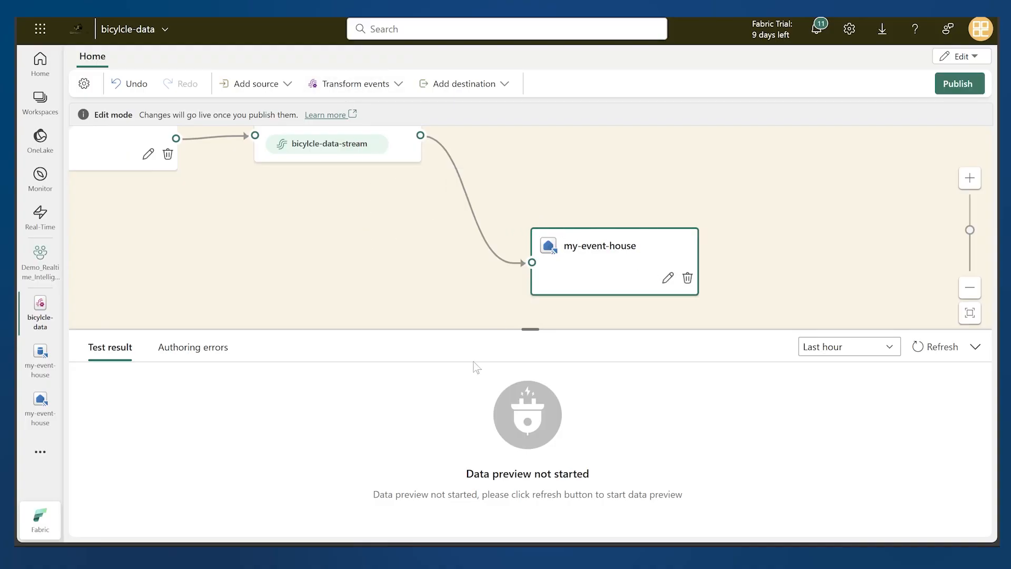
# Add a Group by transformation below the my-event-house destination and connect the bicylcle-data stream's output to it
pyautogui.click(350, 86)
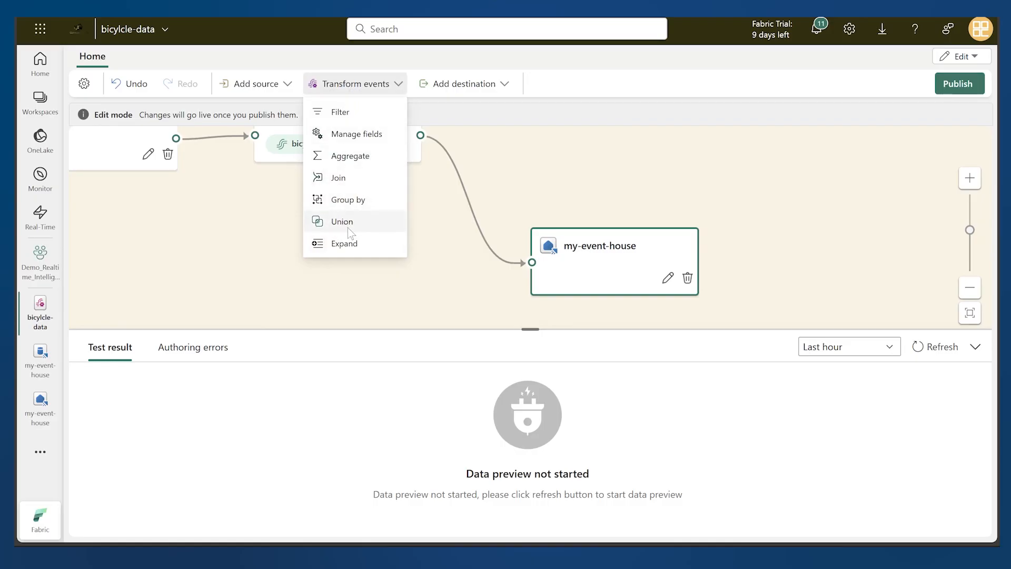
pyautogui.click(348, 200)
pyautogui.moveTo(710, 252)
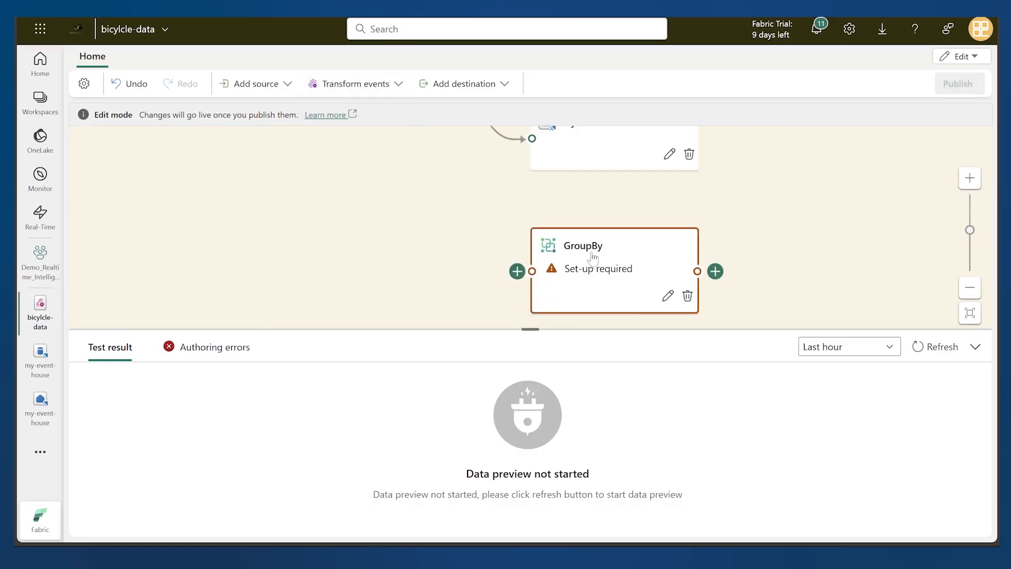
pyautogui.click(975, 347)
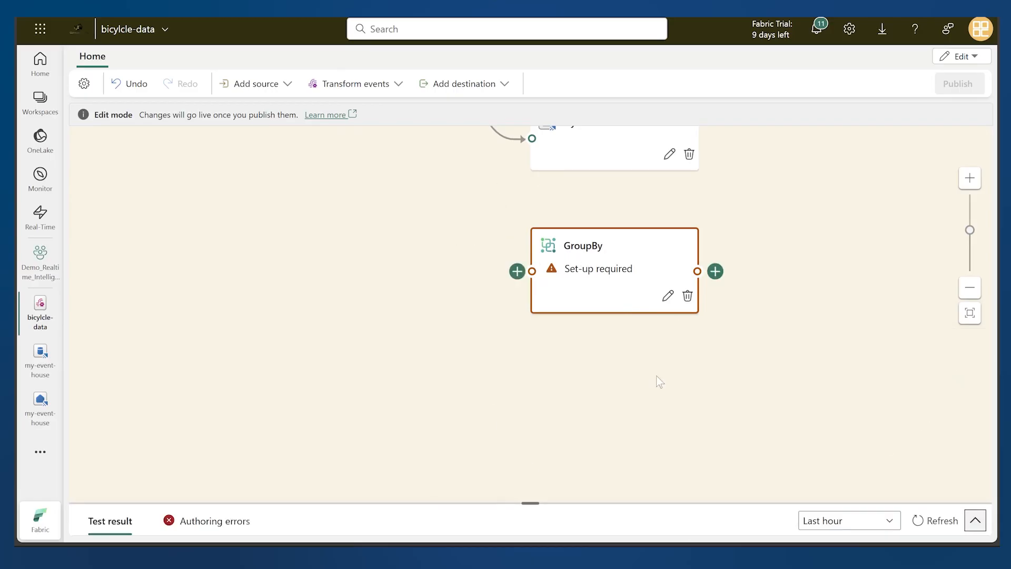
pyautogui.moveTo(762, 271); pyautogui.dragTo(842, 418)
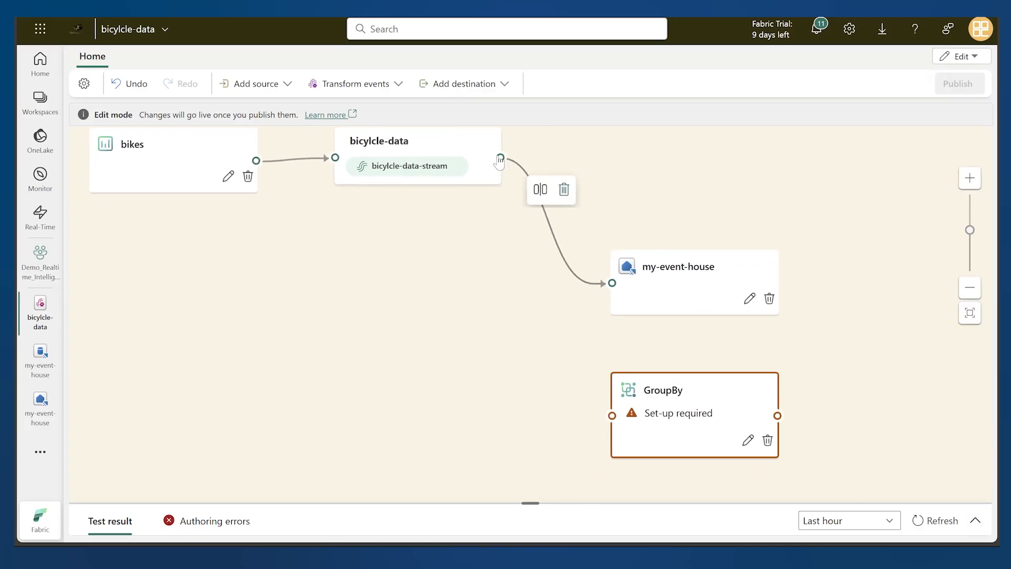
pyautogui.moveTo(501, 157); pyautogui.dragTo(614, 424)
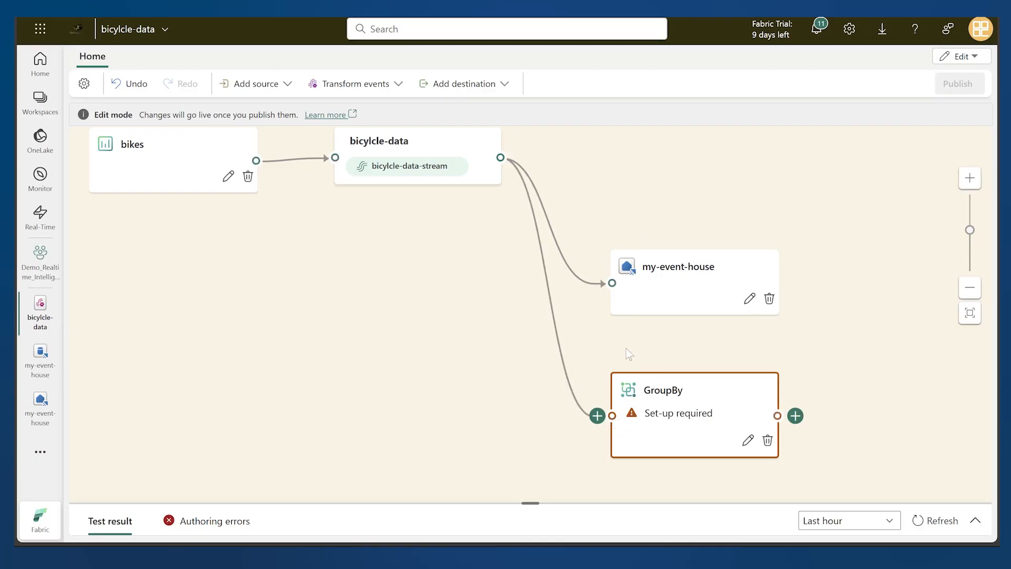
# Select the my-event-house destination and refresh its test result to preview the last hour of data
pyautogui.click(684, 304)
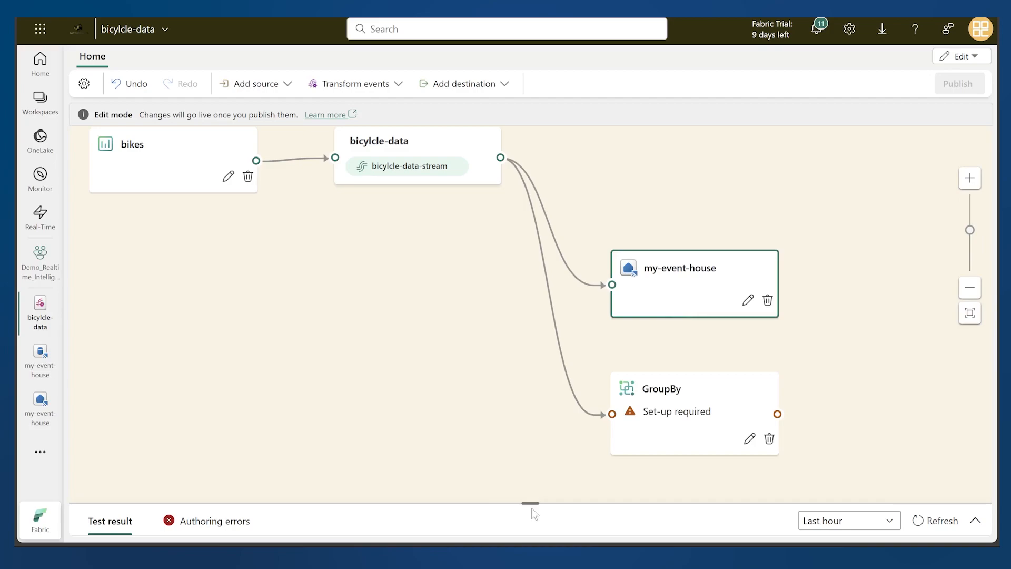
pyautogui.moveTo(532, 507); pyautogui.dragTo(516, 436)
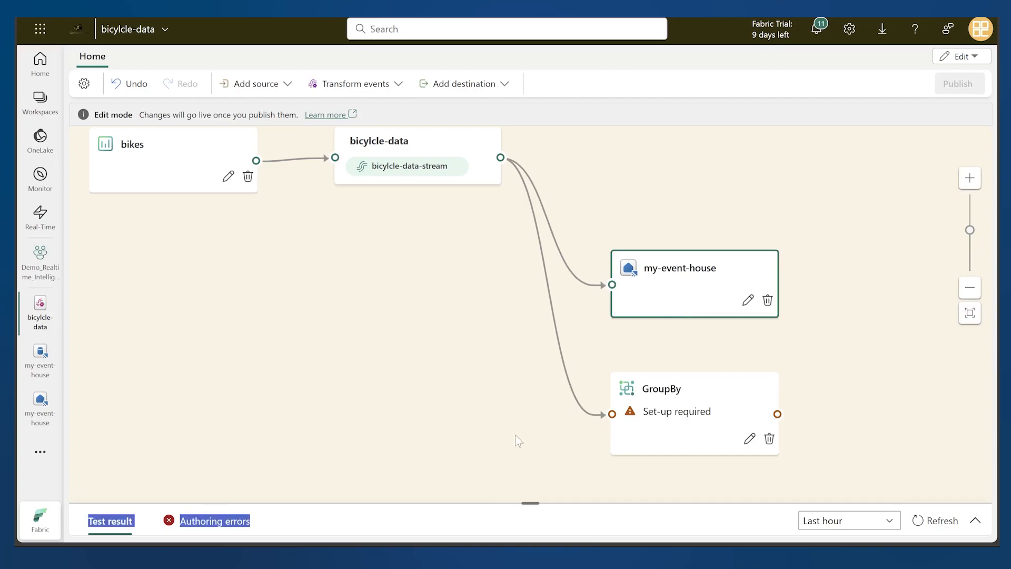
pyautogui.click(976, 522)
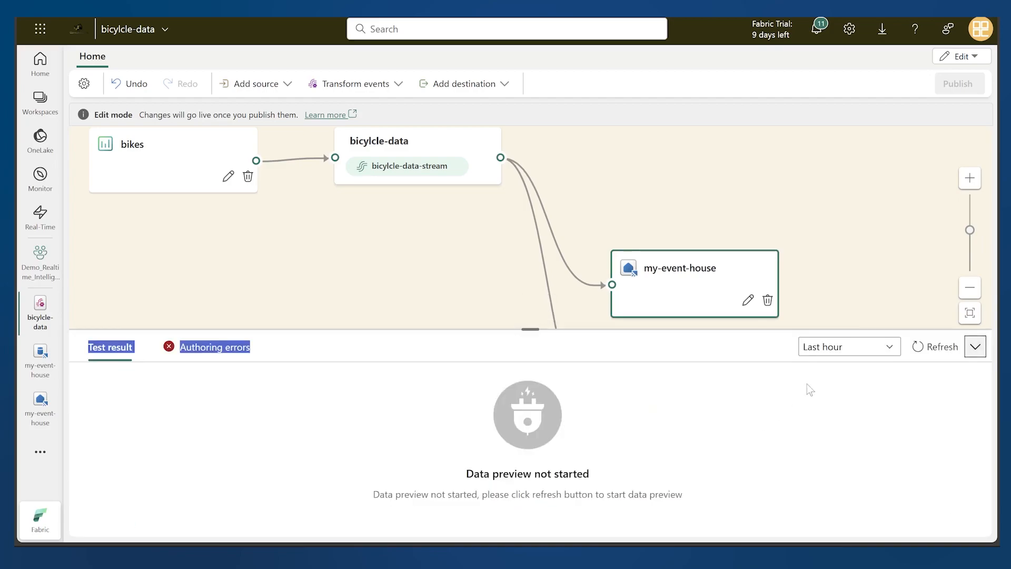
pyautogui.click(935, 354)
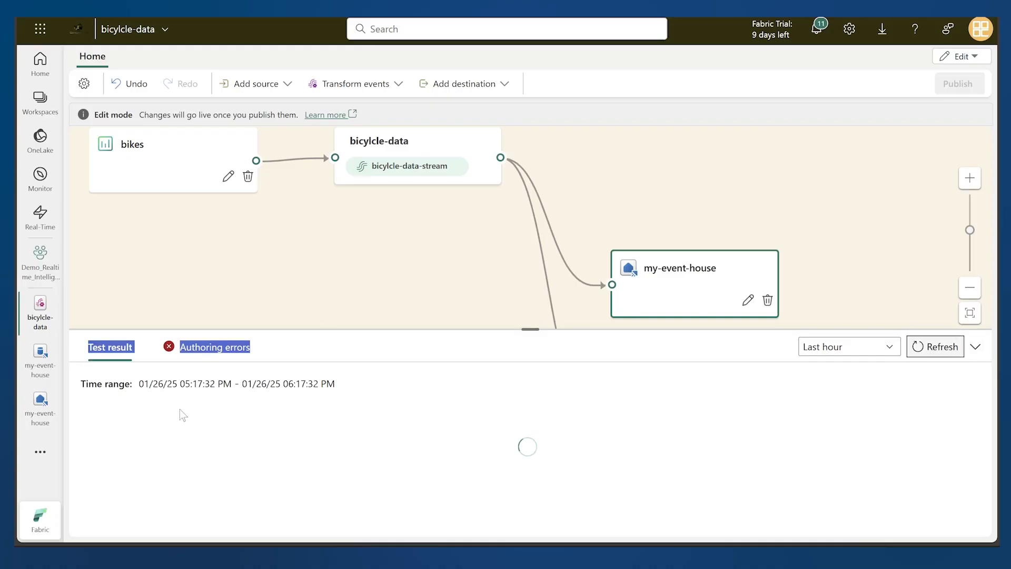